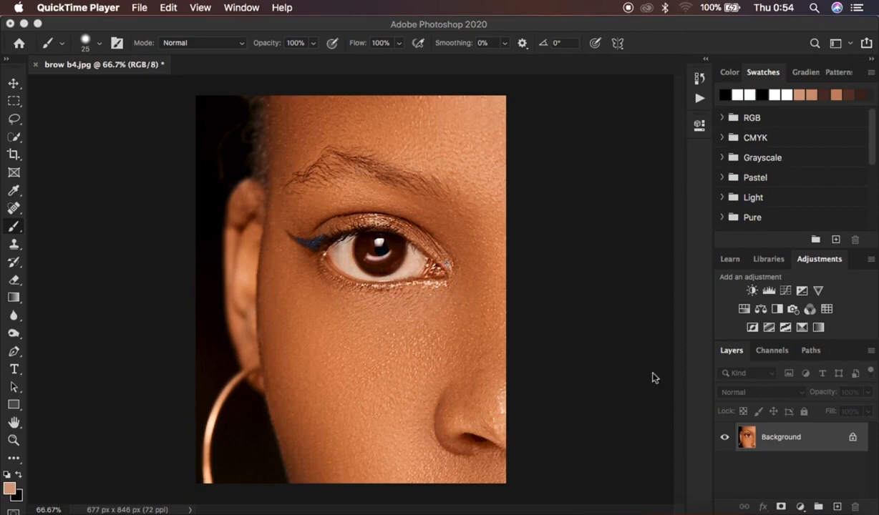
Step: Add a Hue/Saturation adjustment layer above the Background and set its saturation to -80
{"action": "left_click", "coordinate": [630, 414]}
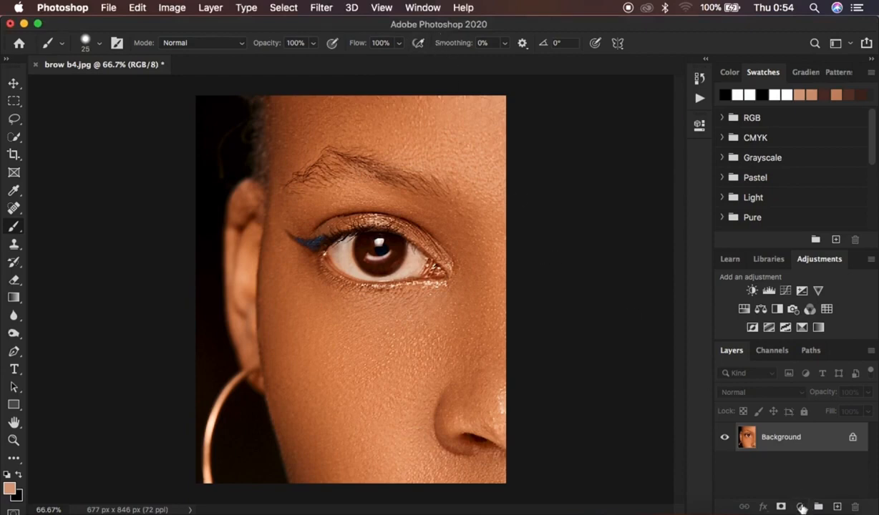
{"action": "left_click", "coordinate": [800, 506]}
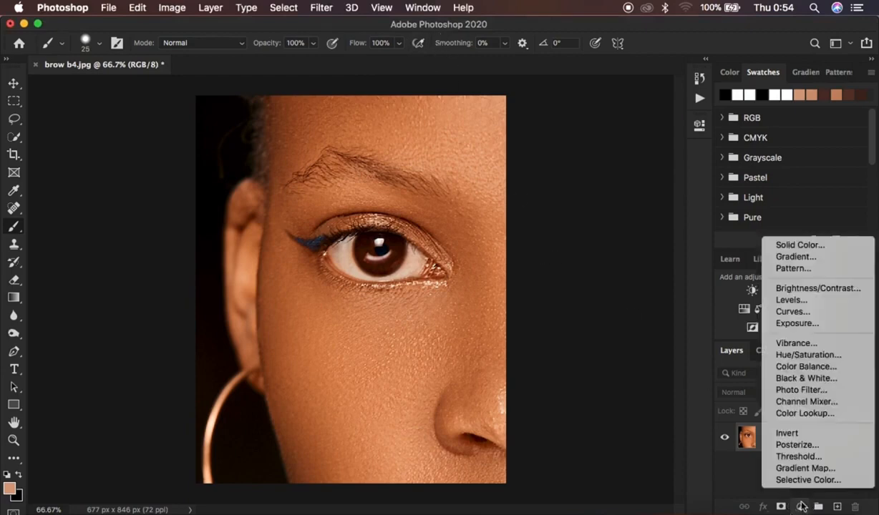
{"action": "left_click", "coordinate": [802, 355]}
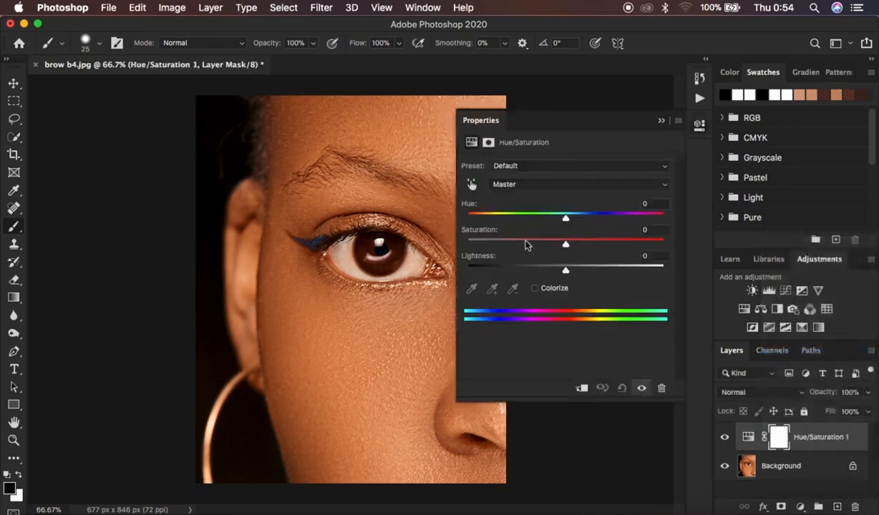
{"action": "left_click_drag", "start_coordinate": [524, 245], "coordinate": [486, 241]}
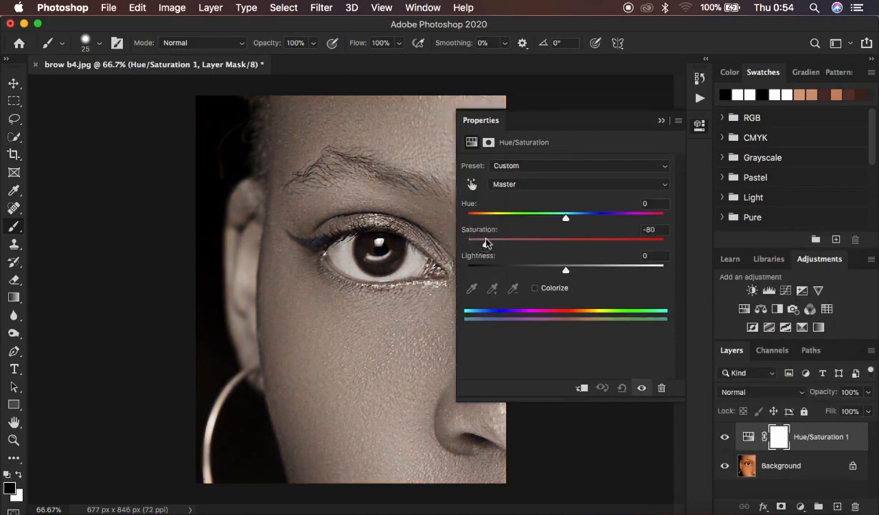
{"action": "left_click", "coordinate": [659, 123]}
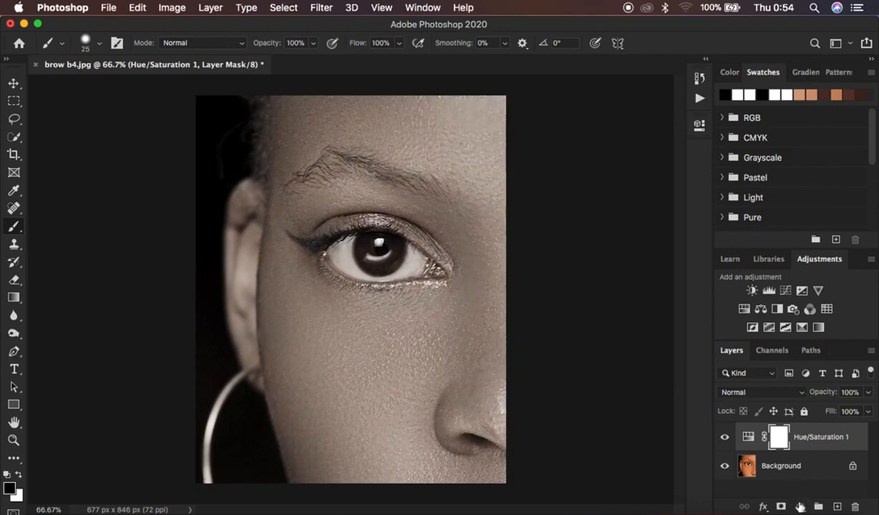
Step: Add a Photo Filter adjustment layer using Cooling Filter (82) and compare the photo with and without it
{"action": "left_click", "coordinate": [800, 506]}
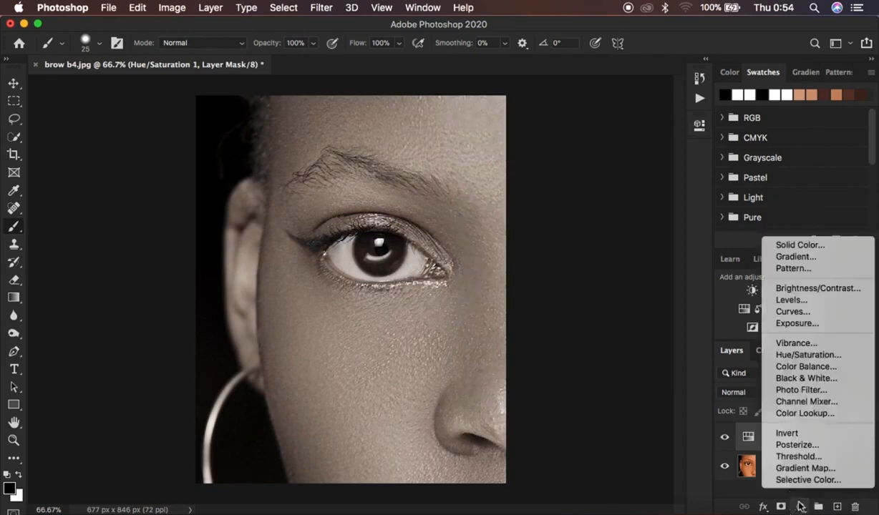
{"action": "left_click", "coordinate": [801, 389]}
{"action": "left_click", "coordinate": [551, 167]}
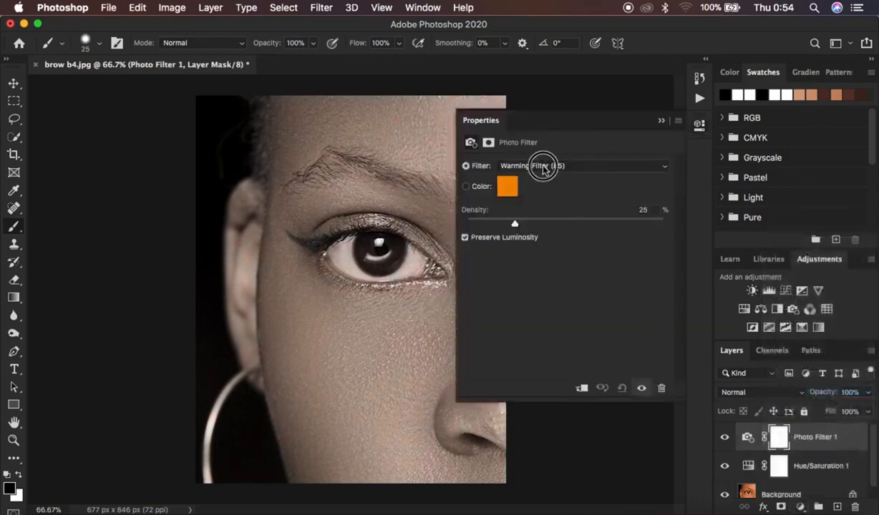
{"action": "left_click", "coordinate": [548, 215]}
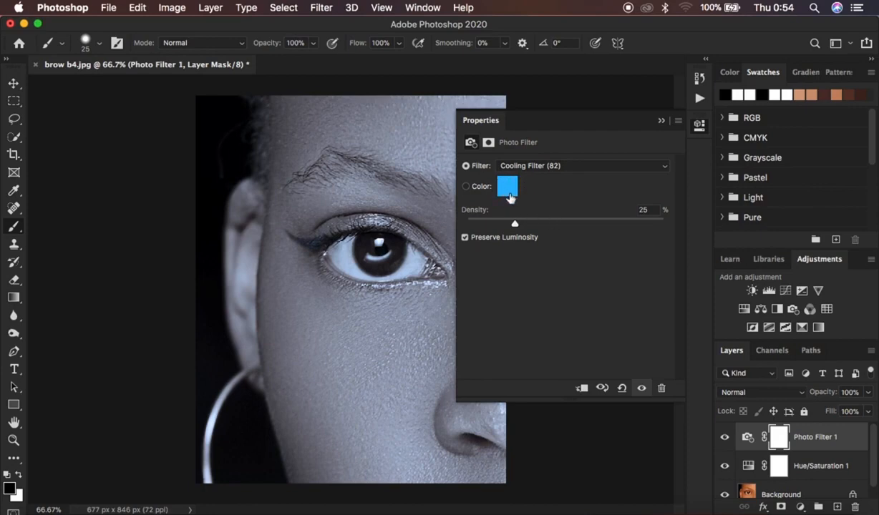
{"action": "left_click", "coordinate": [661, 121]}
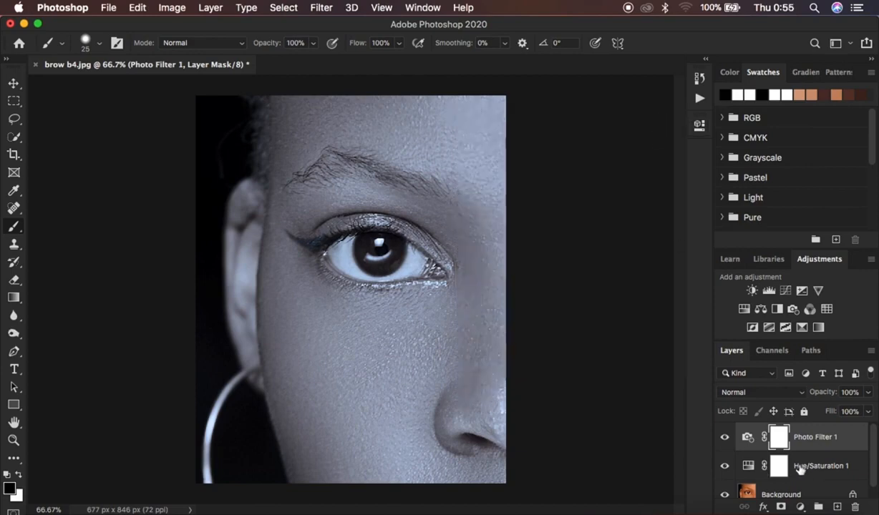
{"action": "left_click", "coordinate": [724, 437]}
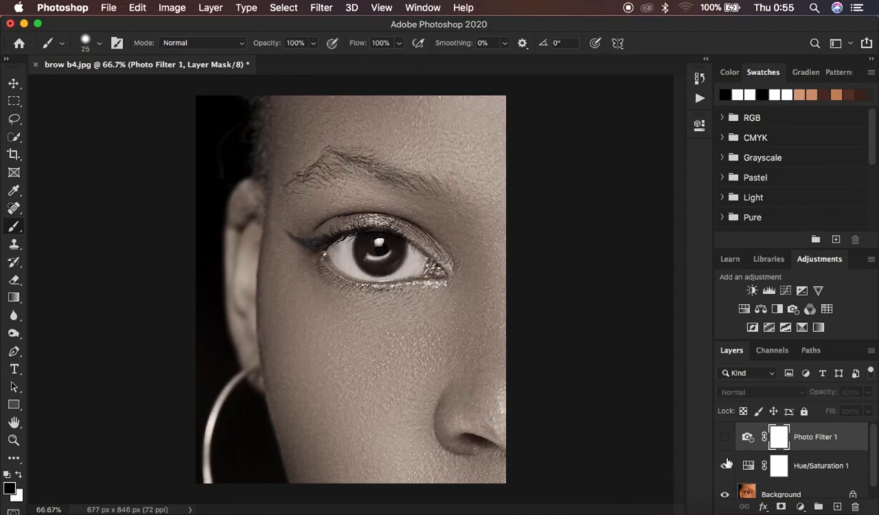
{"action": "left_click", "coordinate": [724, 436]}
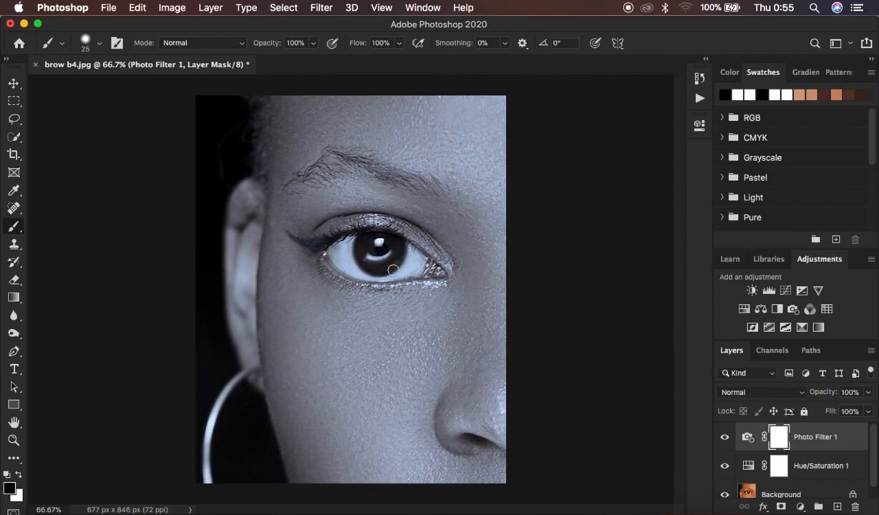
Step: Group the Photo Filter and Hue/Saturation layers and add a black layer mask to the group
{"action": "key", "text": "super+equal"}
{"action": "key", "text": "super+equal"}
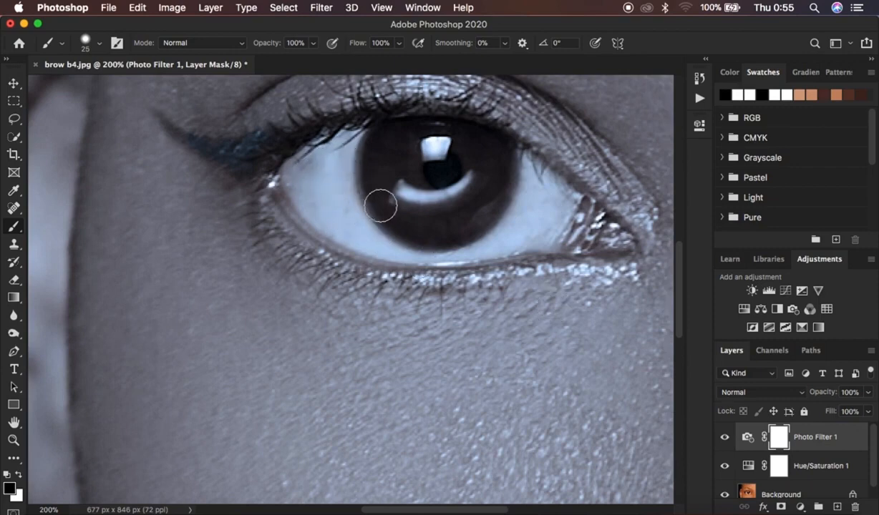
{"action": "left_click", "coordinate": [846, 466], "text": "shift"}
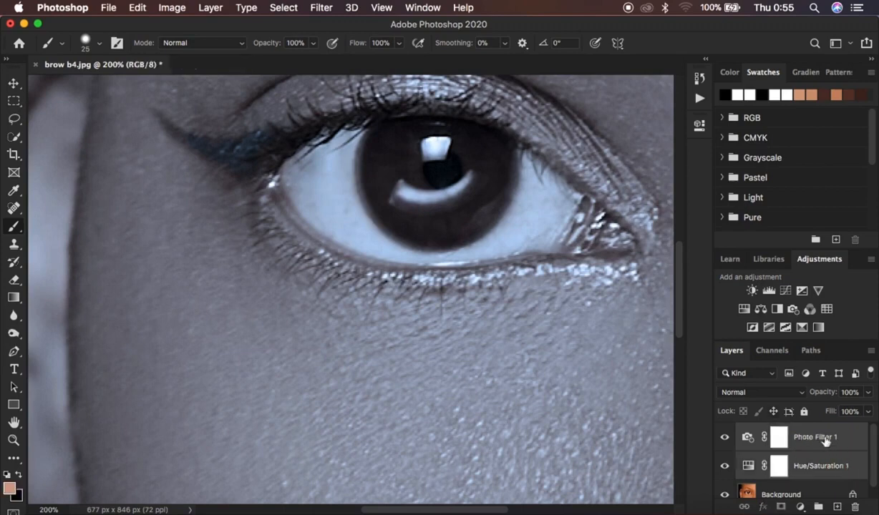
{"action": "left_click", "coordinate": [810, 506]}
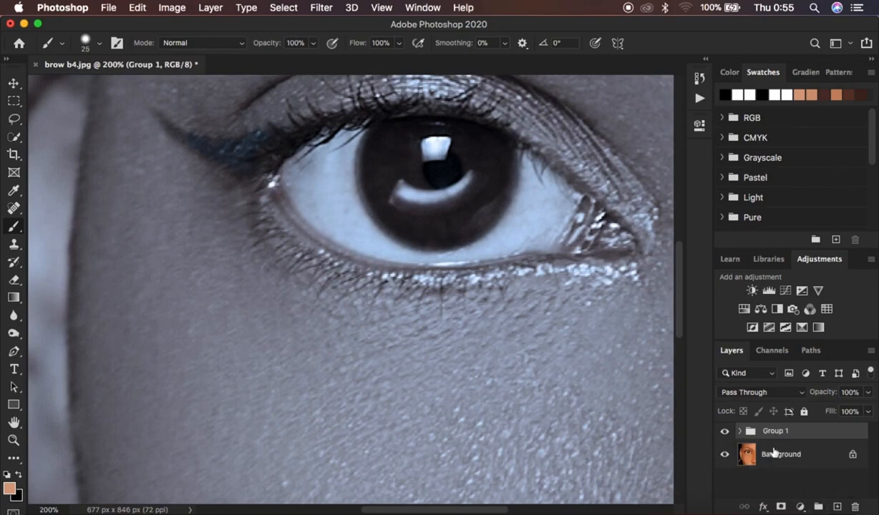
{"action": "left_click", "coordinate": [782, 507], "text": "alt"}
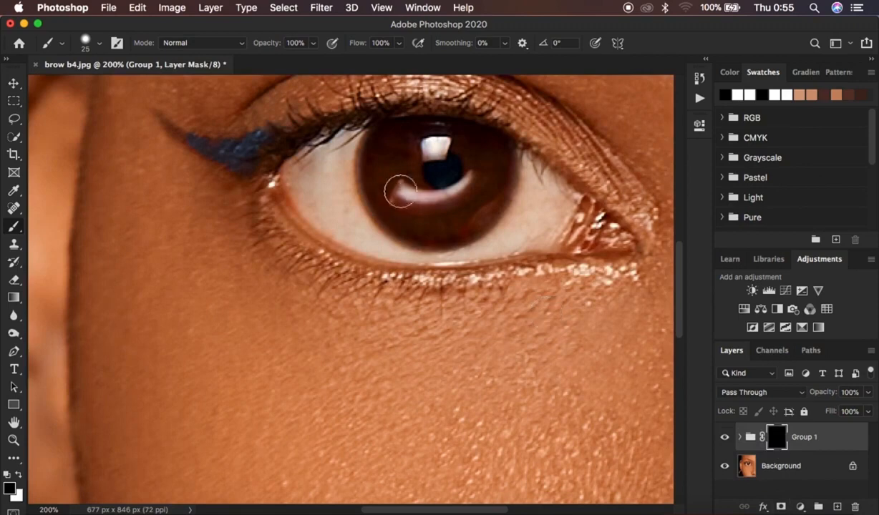
Step: Paint white on the group's mask over the white of the eye, refining with a 9 px brush, and paint black along the iris edge
{"action": "scroll", "coordinate": [505, 232], "scroll_direction": "up", "scroll_amount": 3}
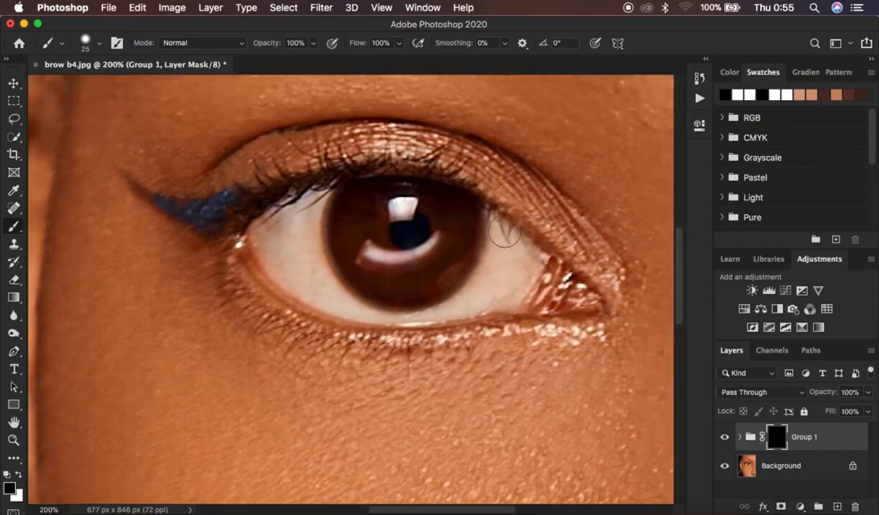
{"action": "left_click", "coordinate": [18, 475]}
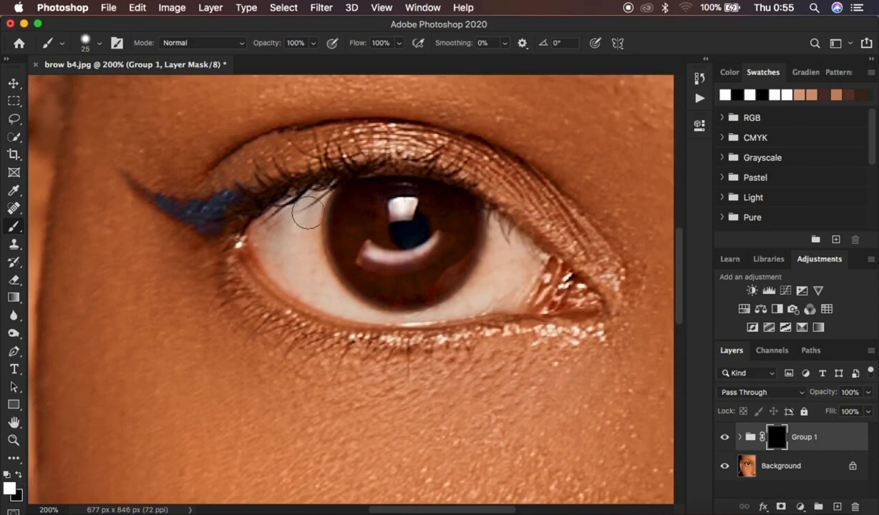
{"action": "key", "text": "bracketleft"}
{"action": "mouse_move", "coordinate": [279, 213]}
{"action": "left_mouse_down"}
{"action": "mouse_move", "coordinate": [287, 250]}
{"action": "mouse_move", "coordinate": [278, 250]}
{"action": "mouse_move", "coordinate": [265, 236]}
{"action": "mouse_move", "coordinate": [312, 201]}
{"action": "mouse_move", "coordinate": [308, 255]}
{"action": "mouse_move", "coordinate": [325, 278]}
{"action": "mouse_move", "coordinate": [305, 240]}
{"action": "mouse_move", "coordinate": [287, 236]}
{"action": "mouse_move", "coordinate": [314, 278]}
{"action": "mouse_move", "coordinate": [271, 251]}
{"action": "mouse_move", "coordinate": [332, 293]}
{"action": "mouse_move", "coordinate": [313, 273]}
{"action": "mouse_move", "coordinate": [304, 221]}
{"action": "mouse_move", "coordinate": [319, 197]}
{"action": "mouse_move", "coordinate": [302, 243]}
{"action": "mouse_move", "coordinate": [318, 276]}
{"action": "mouse_move", "coordinate": [384, 309]}
{"action": "mouse_move", "coordinate": [439, 300]}
{"action": "mouse_move", "coordinate": [481, 271]}
{"action": "mouse_move", "coordinate": [487, 228]}
{"action": "mouse_move", "coordinate": [513, 247]}
{"action": "mouse_move", "coordinate": [511, 278]}
{"action": "mouse_move", "coordinate": [507, 269]}
{"action": "mouse_move", "coordinate": [466, 301]}
{"action": "mouse_move", "coordinate": [429, 305]}
{"action": "mouse_move", "coordinate": [499, 295]}
{"action": "mouse_move", "coordinate": [519, 269]}
{"action": "mouse_move", "coordinate": [508, 295]}
{"action": "mouse_move", "coordinate": [492, 224]}
{"action": "mouse_move", "coordinate": [529, 261]}
{"action": "mouse_move", "coordinate": [514, 283]}
{"action": "mouse_move", "coordinate": [492, 291]}
{"action": "mouse_move", "coordinate": [429, 311]}
{"action": "mouse_move", "coordinate": [393, 310]}
{"action": "mouse_move", "coordinate": [297, 283]}
{"action": "mouse_move", "coordinate": [272, 252]}
{"action": "mouse_move", "coordinate": [272, 229]}
{"action": "mouse_move", "coordinate": [270, 247]}
{"action": "mouse_move", "coordinate": [292, 230]}
{"action": "left_mouse_up"}
{"action": "key", "text": "bracketleft"}
{"action": "key", "text": "bracketleft"}
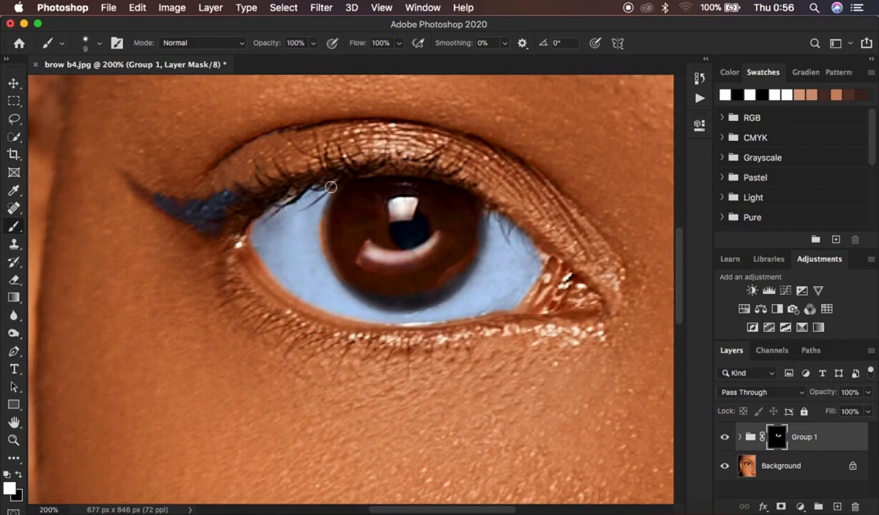
{"action": "mouse_move", "coordinate": [330, 187]}
{"action": "left_mouse_down"}
{"action": "mouse_move", "coordinate": [320, 264]}
{"action": "mouse_move", "coordinate": [347, 299]}
{"action": "mouse_move", "coordinate": [374, 312]}
{"action": "mouse_move", "coordinate": [448, 307]}
{"action": "mouse_move", "coordinate": [482, 271]}
{"action": "mouse_move", "coordinate": [492, 215]}
{"action": "mouse_move", "coordinate": [529, 251]}
{"action": "mouse_move", "coordinate": [531, 265]}
{"action": "mouse_move", "coordinate": [473, 302]}
{"action": "left_mouse_up"}
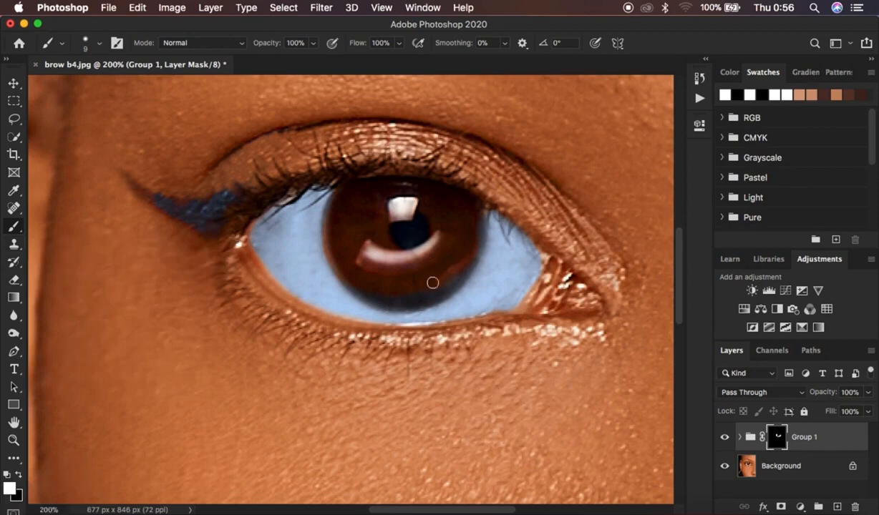
{"action": "left_click", "coordinate": [22, 472]}
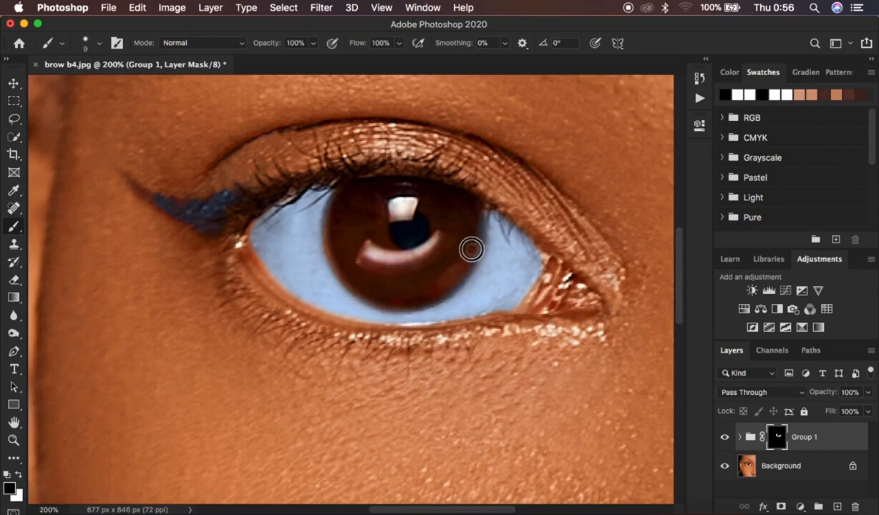
Step: Toggle the group's visibility to compare the eye before and after the correction
{"action": "left_click", "coordinate": [723, 437]}
{"action": "left_click", "coordinate": [723, 437]}
{"action": "left_click", "coordinate": [723, 439]}
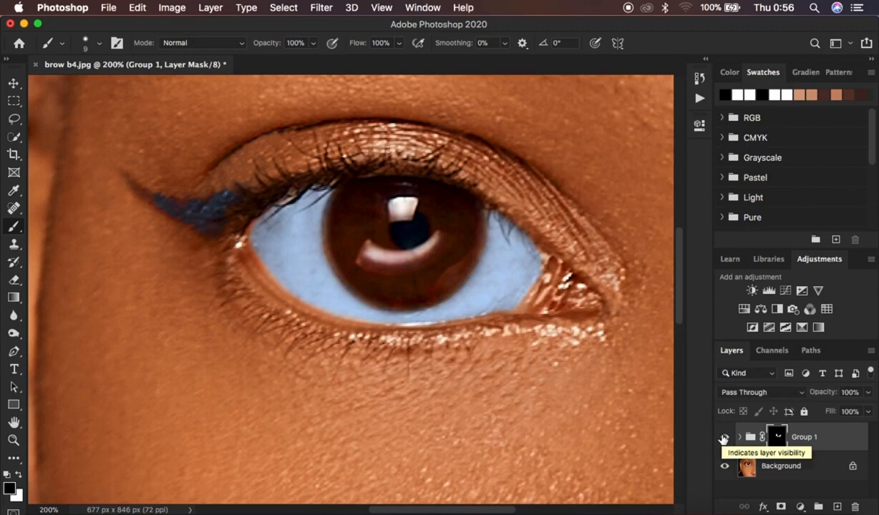
{"action": "left_click", "coordinate": [723, 438]}
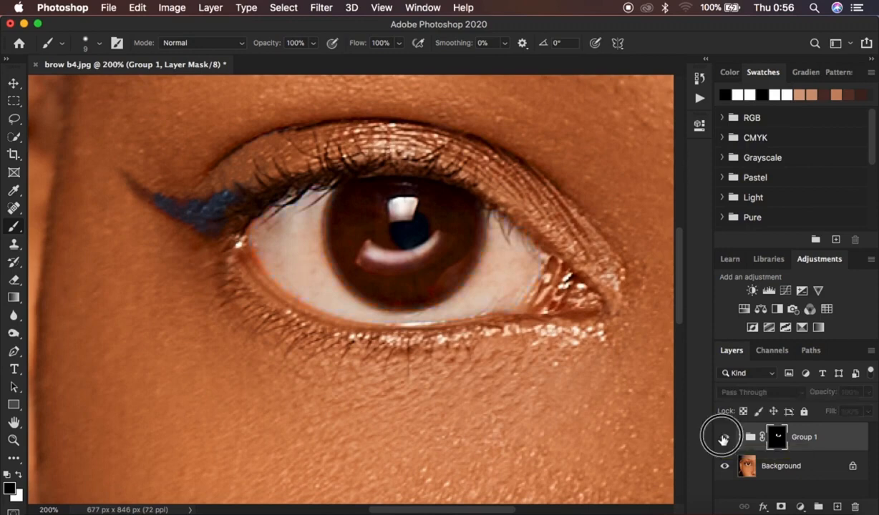
{"action": "left_click", "coordinate": [723, 439]}
{"action": "left_click", "coordinate": [722, 439]}
{"action": "left_click", "coordinate": [722, 438]}
{"action": "left_click", "coordinate": [723, 438]}
{"action": "left_click", "coordinate": [722, 439]}
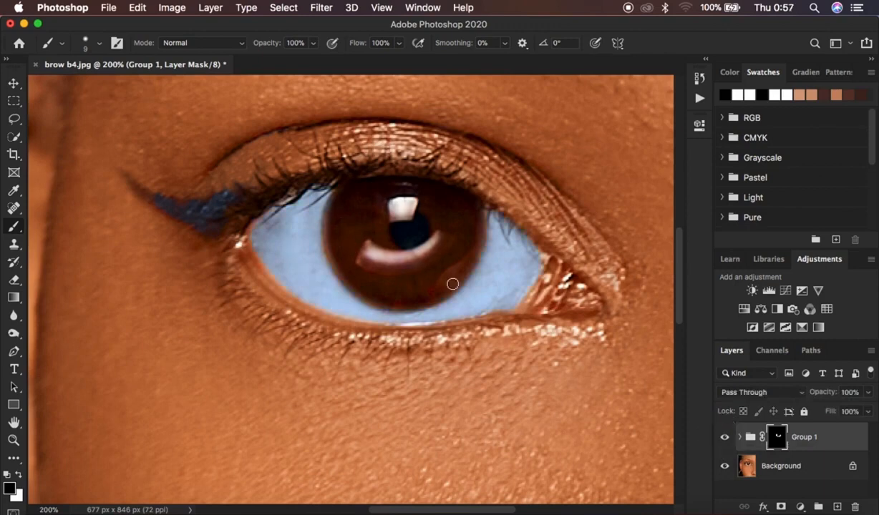
Step: Hide the masked adjustment group and rename it MISTAKE PHOTO FILTER
{"action": "left_click", "coordinate": [725, 439]}
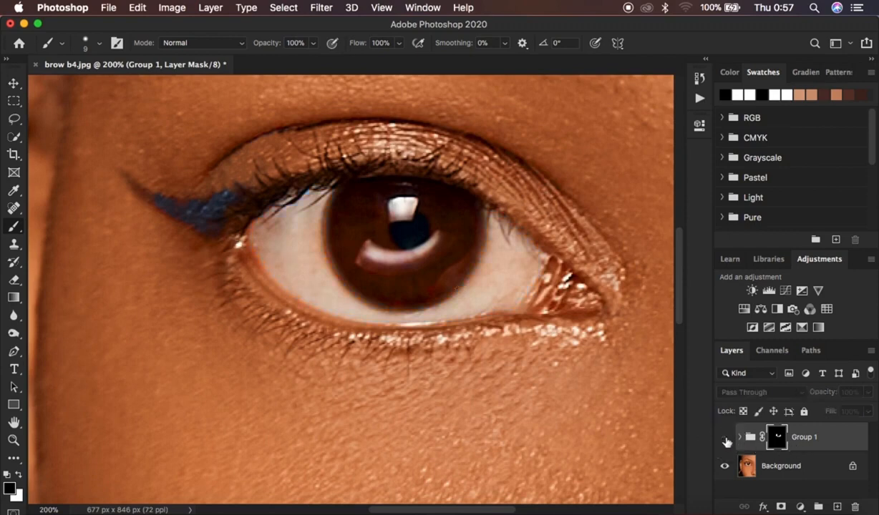
{"action": "double_click", "coordinate": [802, 438]}
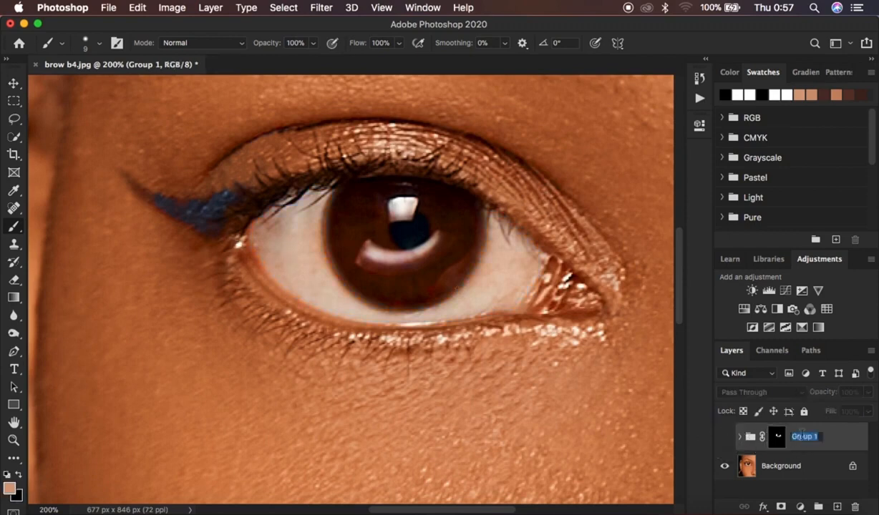
{"action": "type", "text": "MISTAKE PHOTO"}
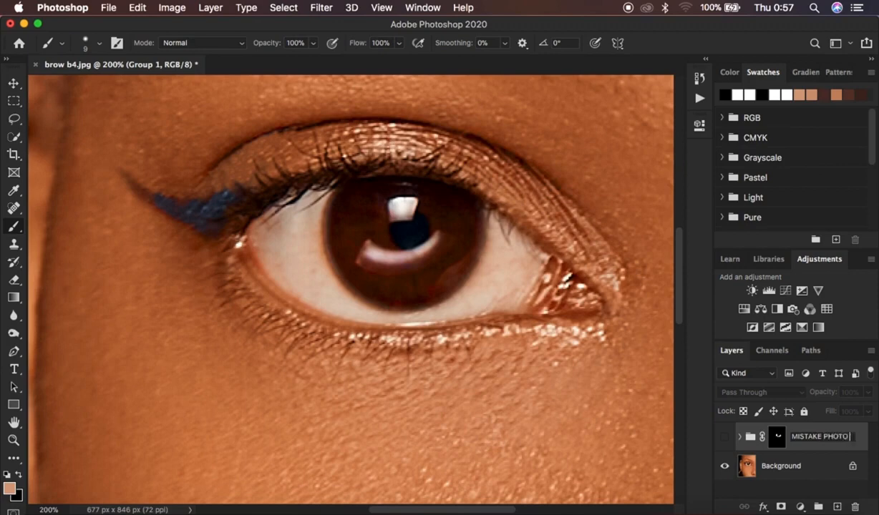
{"action": "type", "text": "TER"}
{"action": "key", "text": "Return"}
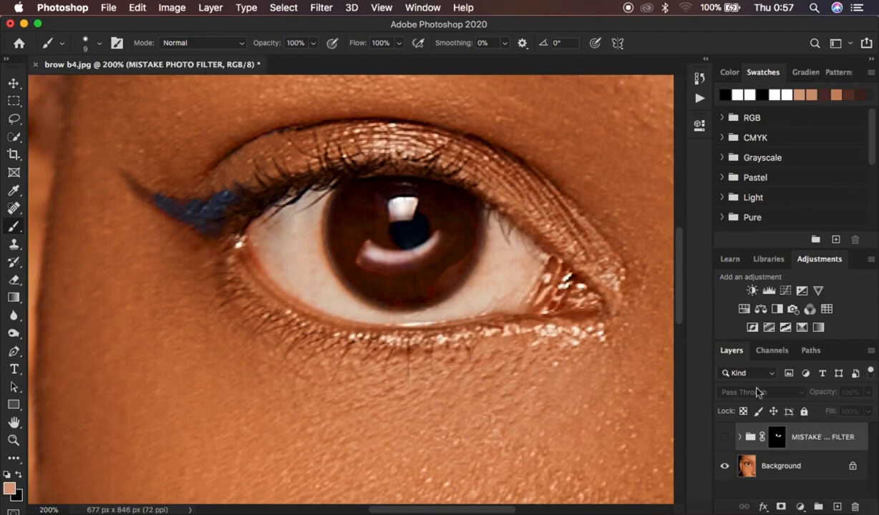
Step: Add a Hue/Saturation adjustment directly above the Background with saturation -81 and lightness +1, and invert its mask to black
{"action": "left_click", "coordinate": [793, 466]}
{"action": "left_click", "coordinate": [801, 506]}
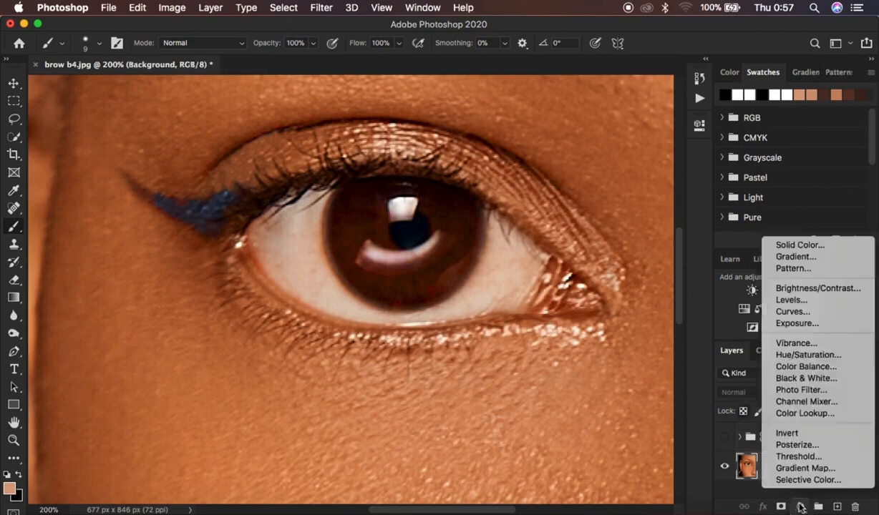
{"action": "left_click", "coordinate": [800, 355]}
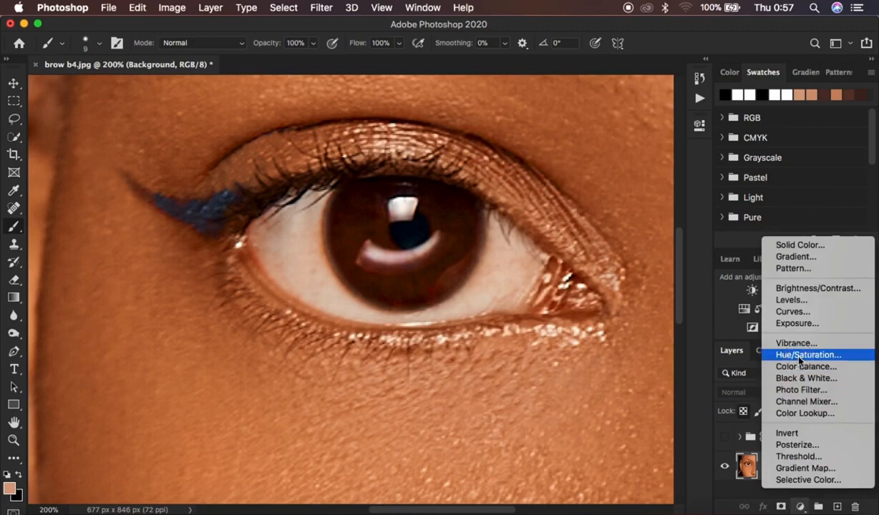
{"action": "left_click_drag", "start_coordinate": [510, 244], "coordinate": [488, 245]}
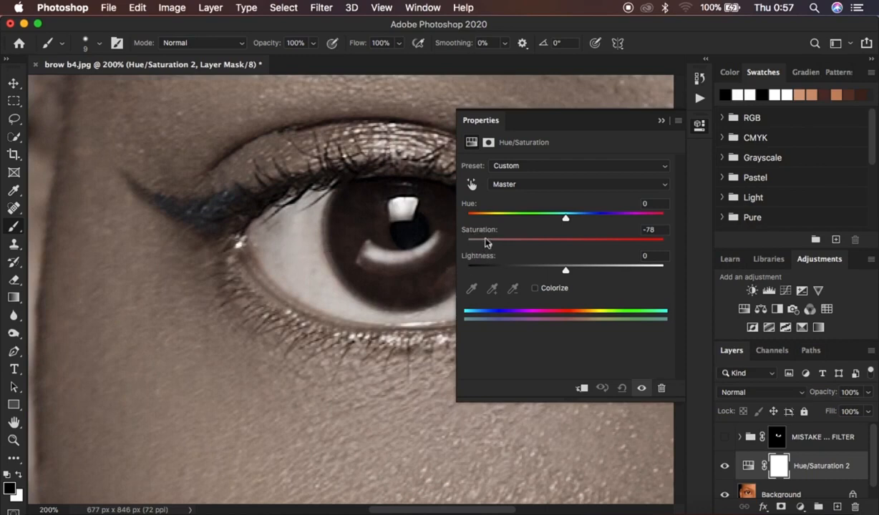
{"action": "left_click_drag", "start_coordinate": [488, 245], "coordinate": [485, 246]}
{"action": "left_click_drag", "start_coordinate": [566, 274], "coordinate": [566, 273]}
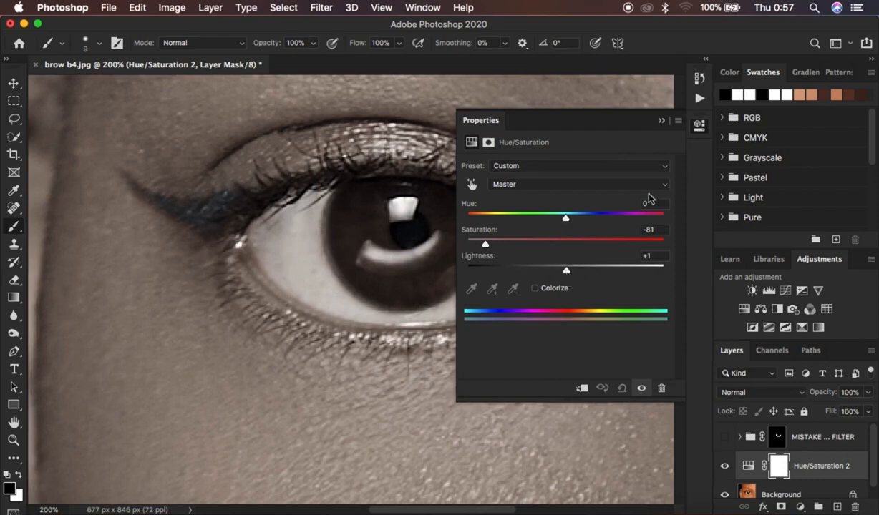
{"action": "left_click", "coordinate": [661, 121]}
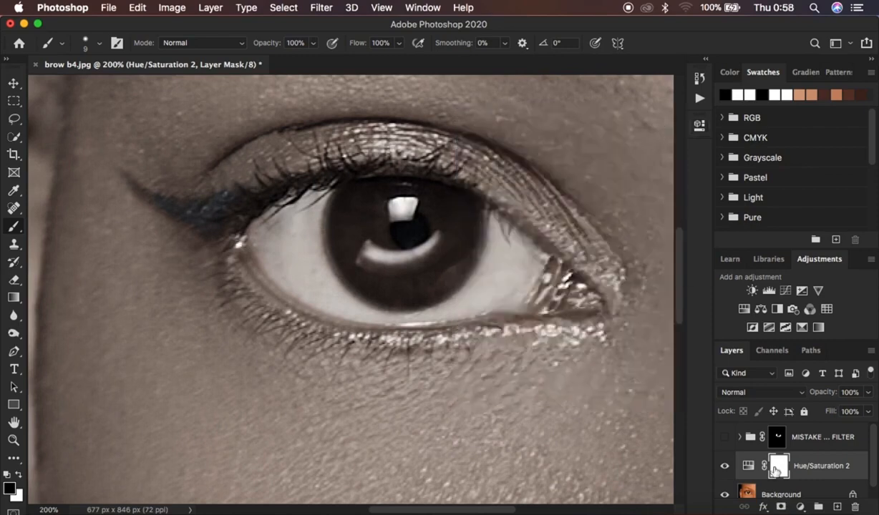
{"action": "key", "text": "super+i"}
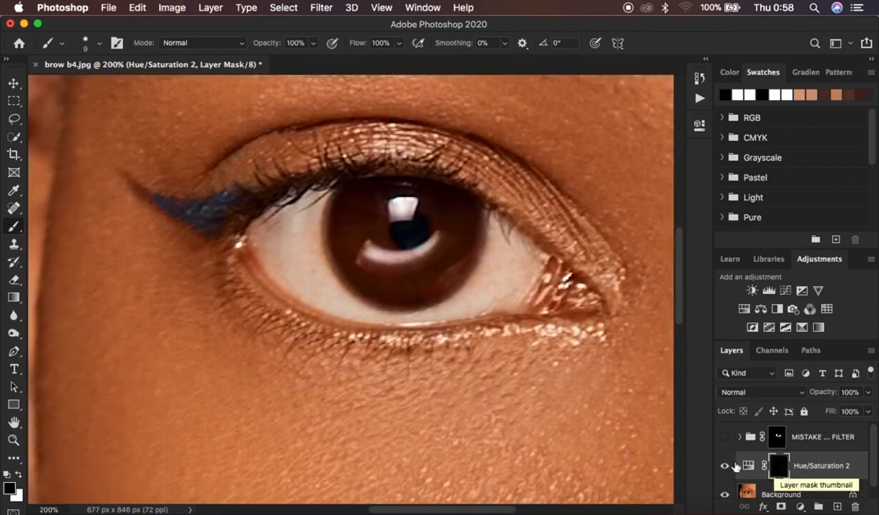
Step: Set the brush size to 25 px and lower its hardness to get a soft edge
{"action": "key", "text": "bracketright"}
{"action": "key", "text": "bracketright"}
{"action": "key", "text": "bracketright"}
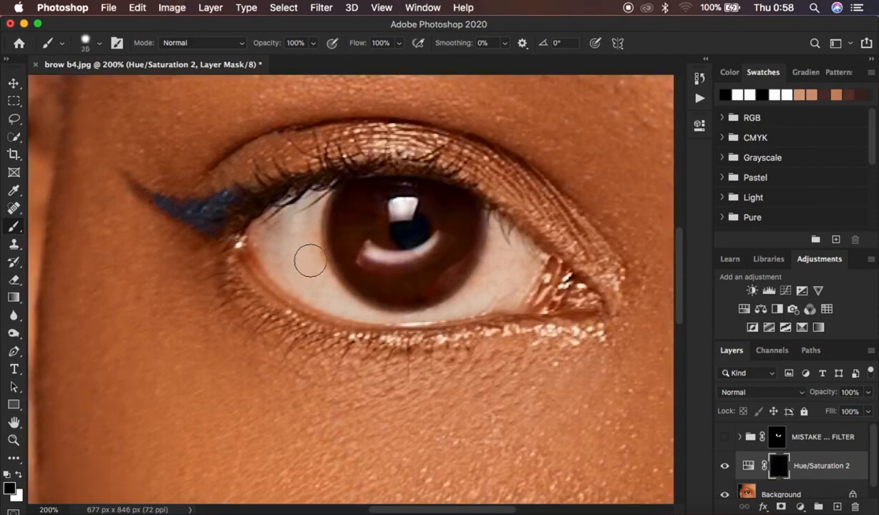
{"action": "key", "text": "bracketright"}
{"action": "left_click", "coordinate": [102, 46]}
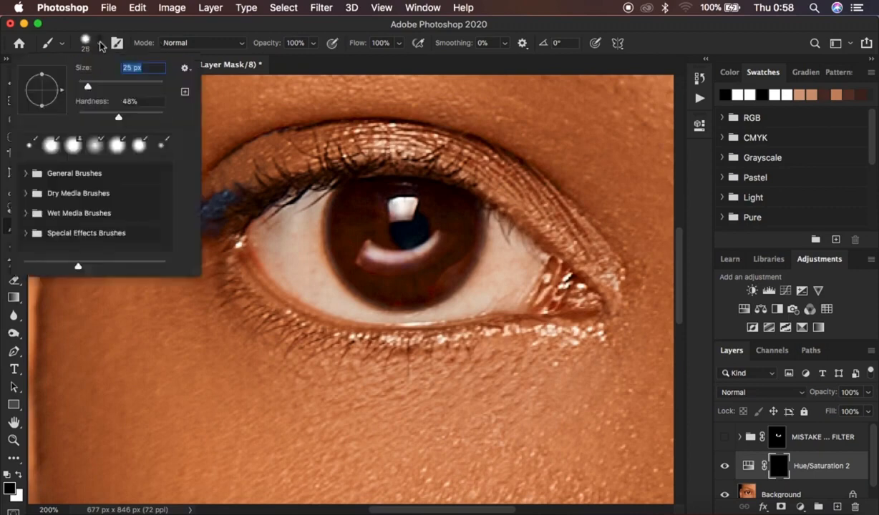
{"action": "left_click_drag", "start_coordinate": [118, 116], "coordinate": [43, 114]}
{"action": "left_click", "coordinate": [98, 42]}
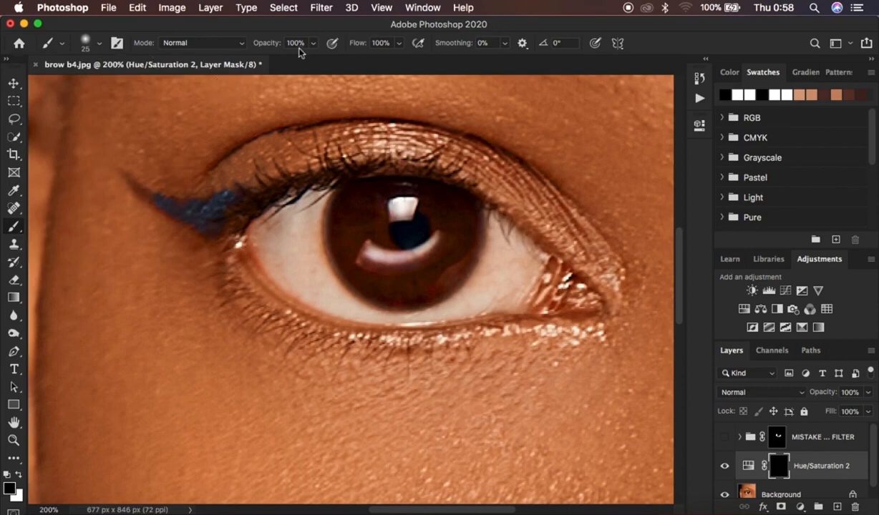
Step: Paint white on the Hue/Saturation layer's mask over the whole white of the eye, on both sides of and below the iris
{"action": "left_click", "coordinate": [7, 475]}
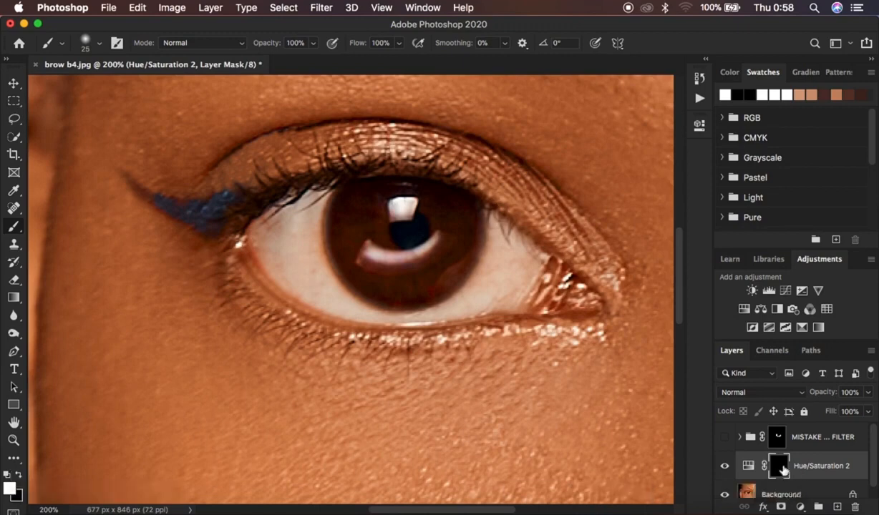
{"action": "left_click", "coordinate": [19, 476]}
{"action": "left_click", "coordinate": [20, 476]}
{"action": "left_click", "coordinate": [19, 476]}
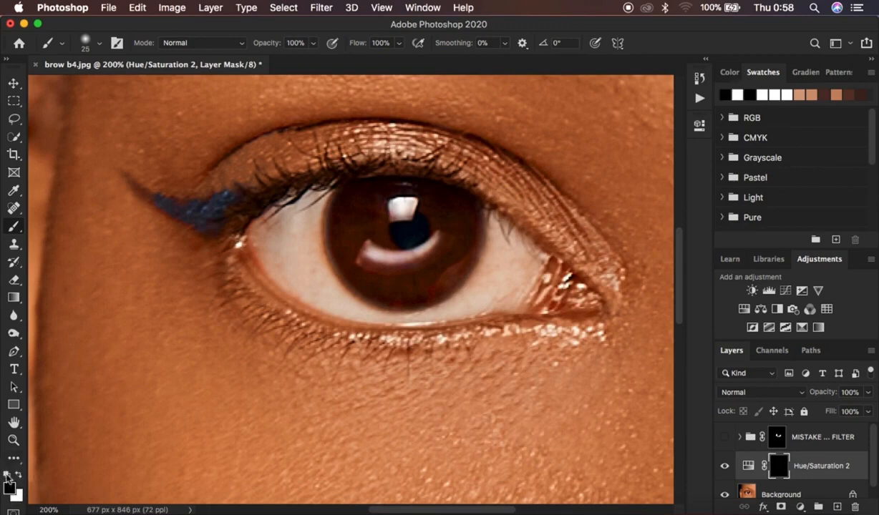
{"action": "key", "text": "x"}
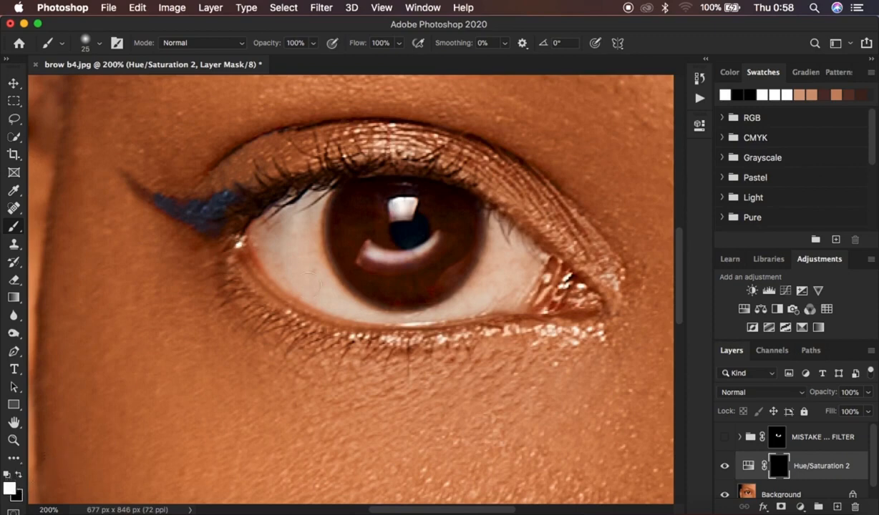
{"action": "mouse_move", "coordinate": [279, 277]}
{"action": "left_mouse_down"}
{"action": "mouse_move", "coordinate": [291, 227]}
{"action": "mouse_move", "coordinate": [290, 249]}
{"action": "mouse_move", "coordinate": [278, 249]}
{"action": "mouse_move", "coordinate": [275, 239]}
{"action": "mouse_move", "coordinate": [314, 201]}
{"action": "mouse_move", "coordinate": [306, 212]}
{"action": "mouse_move", "coordinate": [312, 262]}
{"action": "mouse_move", "coordinate": [305, 240]}
{"action": "mouse_move", "coordinate": [297, 261]}
{"action": "mouse_move", "coordinate": [302, 276]}
{"action": "mouse_move", "coordinate": [280, 248]}
{"action": "mouse_move", "coordinate": [332, 298]}
{"action": "mouse_move", "coordinate": [402, 312]}
{"action": "mouse_move", "coordinate": [459, 301]}
{"action": "mouse_move", "coordinate": [486, 254]}
{"action": "mouse_move", "coordinate": [489, 228]}
{"action": "mouse_move", "coordinate": [499, 267]}
{"action": "mouse_move", "coordinate": [498, 240]}
{"action": "mouse_move", "coordinate": [510, 248]}
{"action": "mouse_move", "coordinate": [496, 261]}
{"action": "mouse_move", "coordinate": [518, 247]}
{"action": "mouse_move", "coordinate": [494, 286]}
{"action": "mouse_move", "coordinate": [505, 283]}
{"action": "mouse_move", "coordinate": [475, 296]}
{"action": "mouse_move", "coordinate": [508, 290]}
{"action": "mouse_move", "coordinate": [502, 231]}
{"action": "mouse_move", "coordinate": [517, 253]}
{"action": "mouse_move", "coordinate": [494, 290]}
{"action": "mouse_move", "coordinate": [455, 307]}
{"action": "left_mouse_up"}
{"action": "mouse_move", "coordinate": [335, 298]}
{"action": "left_mouse_down"}
{"action": "mouse_move", "coordinate": [260, 235]}
{"action": "mouse_move", "coordinate": [269, 248]}
{"action": "mouse_move", "coordinate": [285, 219]}
{"action": "mouse_move", "coordinate": [305, 219]}
{"action": "mouse_move", "coordinate": [316, 263]}
{"action": "mouse_move", "coordinate": [359, 308]}
{"action": "left_mouse_up"}
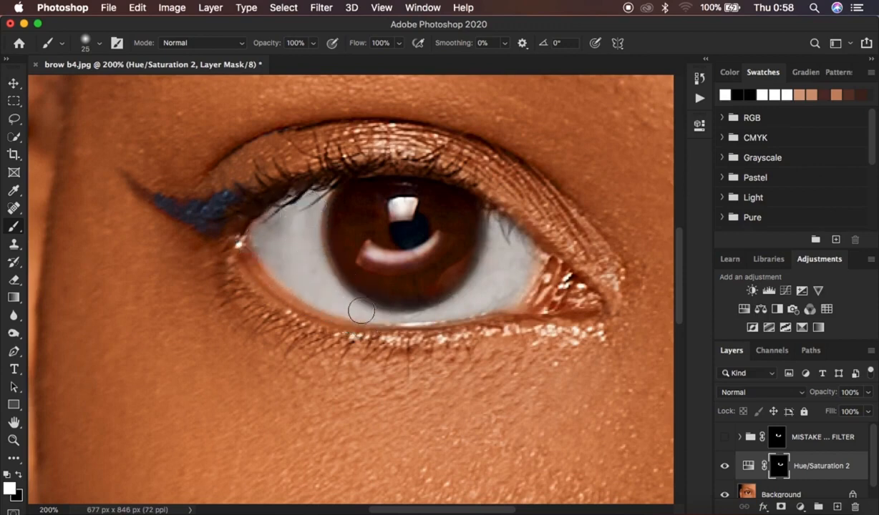
{"action": "mouse_move", "coordinate": [488, 275]}
{"action": "left_mouse_down"}
{"action": "mouse_move", "coordinate": [500, 236]}
{"action": "mouse_move", "coordinate": [528, 263]}
{"action": "mouse_move", "coordinate": [519, 280]}
{"action": "mouse_move", "coordinate": [477, 301]}
{"action": "left_mouse_up"}
{"action": "left_click_drag", "start_coordinate": [297, 221], "coordinate": [256, 227]}
Step: Paint black on the Hue/Saturation mask along the lower edge of the iris with a 10 px brush
{"action": "key", "text": "x"}
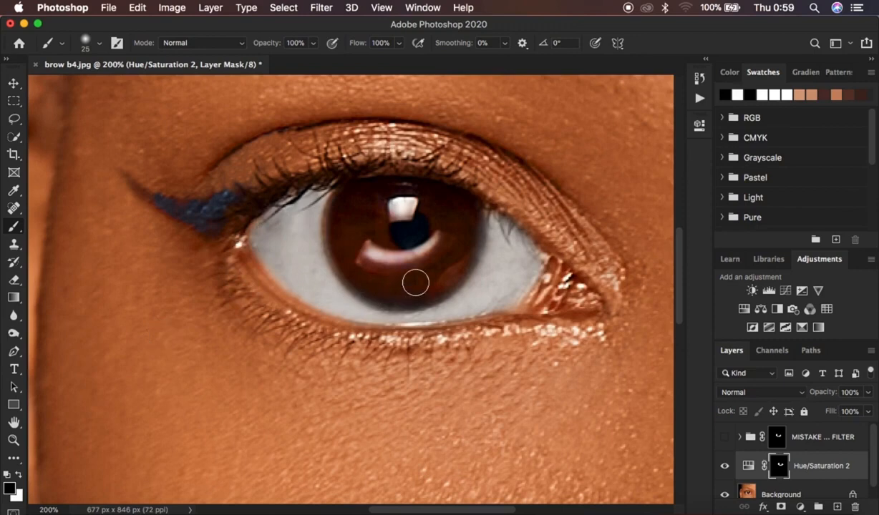
{"action": "key", "text": "bracketleft"}
{"action": "key", "text": "bracketleft"}
{"action": "mouse_move", "coordinate": [345, 262]}
{"action": "left_mouse_down"}
{"action": "mouse_move", "coordinate": [361, 292]}
{"action": "mouse_move", "coordinate": [393, 305]}
{"action": "mouse_move", "coordinate": [435, 290]}
{"action": "mouse_move", "coordinate": [477, 251]}
{"action": "mouse_move", "coordinate": [481, 215]}
{"action": "mouse_move", "coordinate": [474, 247]}
{"action": "mouse_move", "coordinate": [443, 294]}
{"action": "mouse_move", "coordinate": [415, 305]}
{"action": "mouse_move", "coordinate": [365, 294]}
{"action": "left_mouse_up"}
Step: Toggle the Hue/Saturation layer's visibility to compare the eye before and after, and leave the layer hidden
{"action": "left_click", "coordinate": [724, 466]}
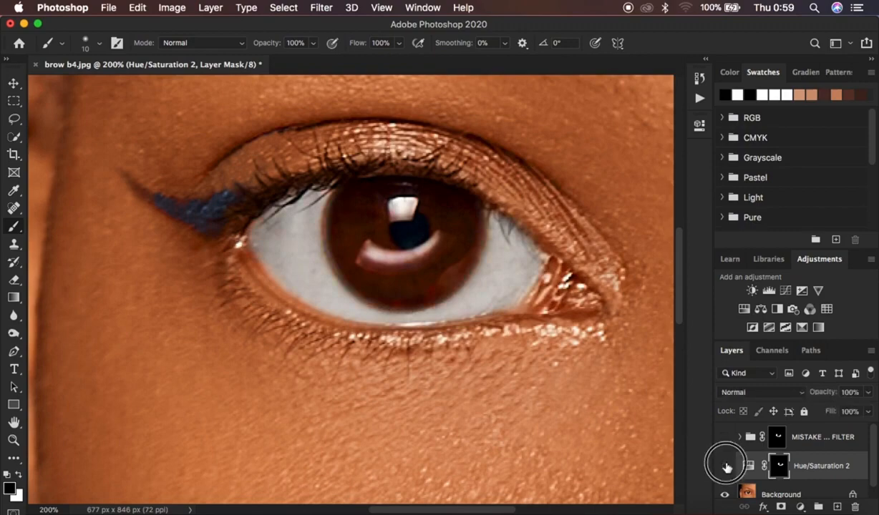
{"action": "key", "text": "super+minus"}
{"action": "key", "text": "super+minus"}
{"action": "key", "text": "super+minus"}
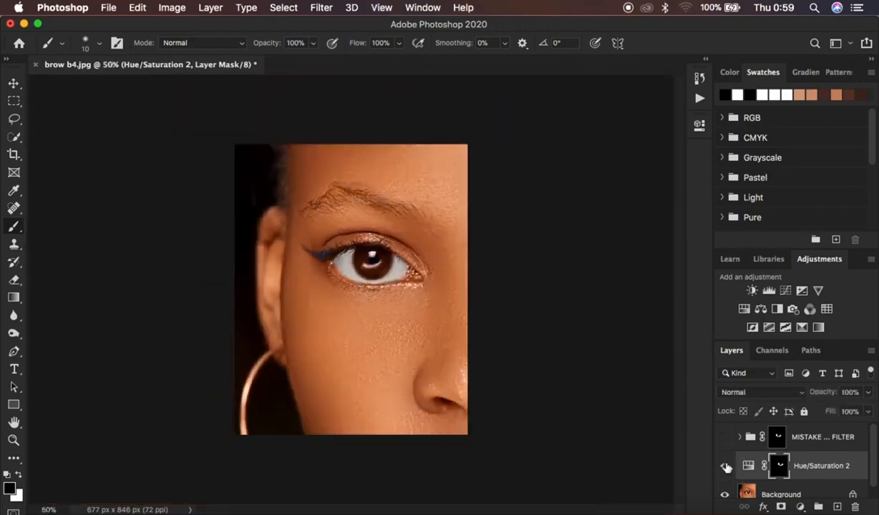
{"action": "key", "text": "super+plus"}
{"action": "left_click", "coordinate": [725, 467]}
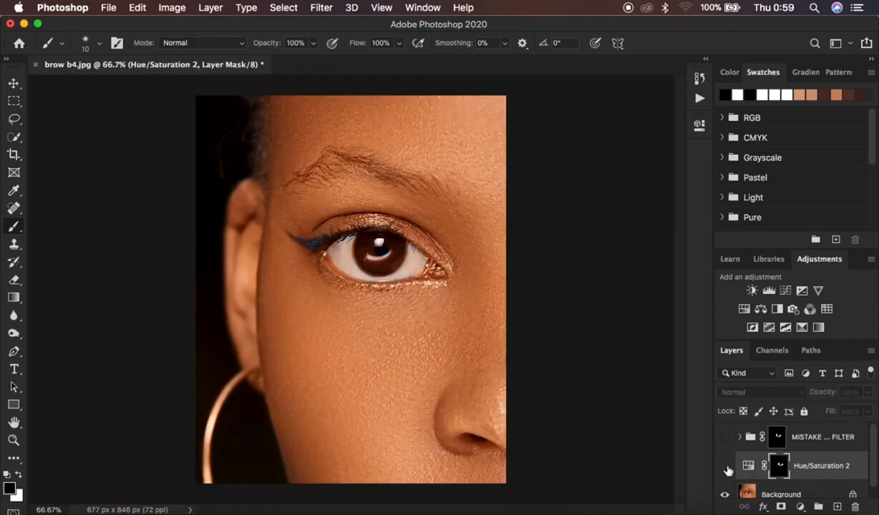
{"action": "left_click", "coordinate": [725, 467]}
{"action": "left_click", "coordinate": [726, 469]}
{"action": "left_click", "coordinate": [726, 468]}
Step: Toggle the MISTAKE PHOTO FILTER group's visibility to compare its tint with the uncorrected eye
{"action": "left_click", "coordinate": [725, 437]}
{"action": "left_click", "coordinate": [725, 437]}
{"action": "left_click", "coordinate": [725, 437]}
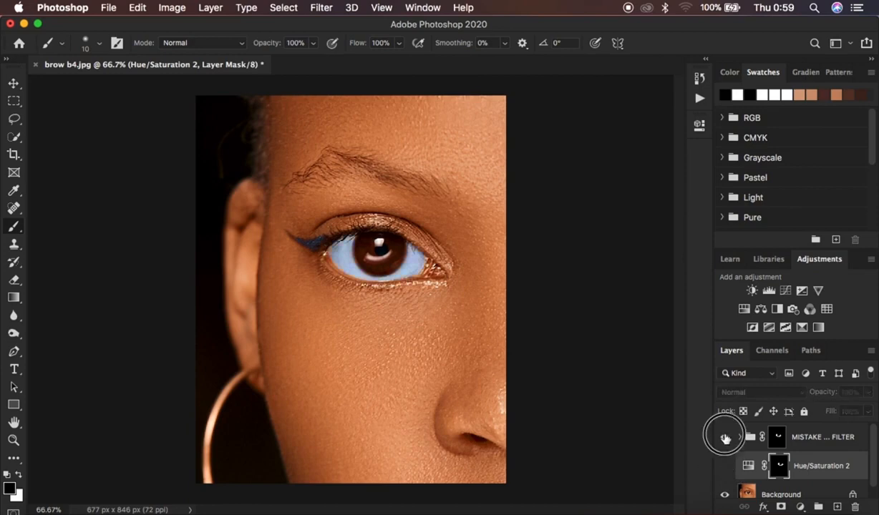
{"action": "left_click", "coordinate": [725, 437]}
{"action": "left_click", "coordinate": [725, 437]}
{"action": "left_click", "coordinate": [725, 437]}
{"action": "left_click", "coordinate": [725, 437]}
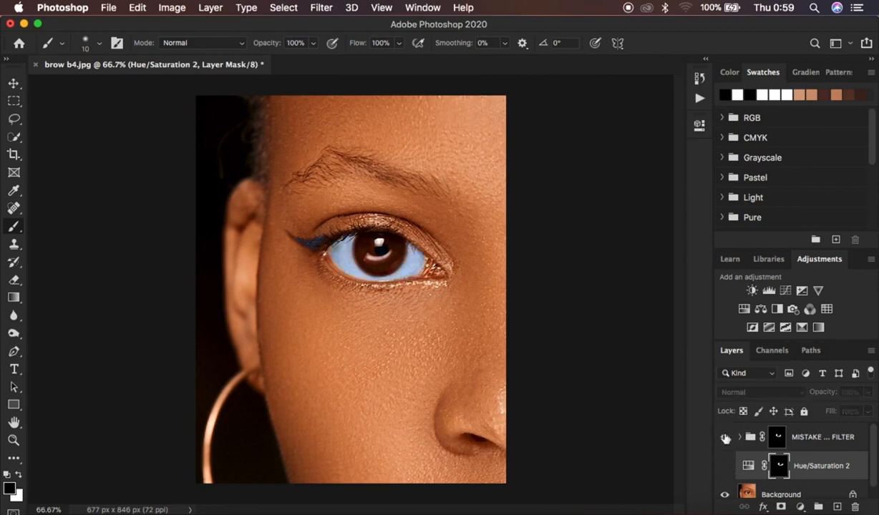
{"action": "left_click", "coordinate": [725, 437]}
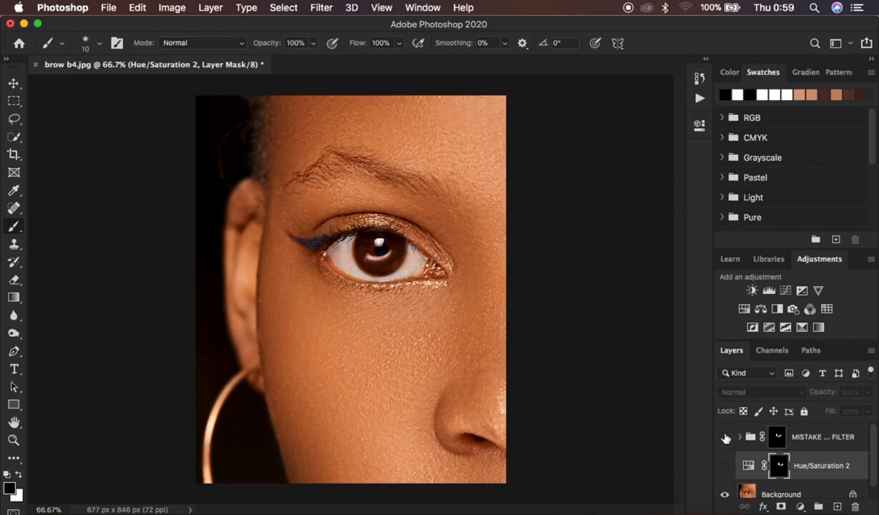
Step: Rename the Hue/Saturation adjustment layer as right
{"action": "double_click", "coordinate": [805, 467]}
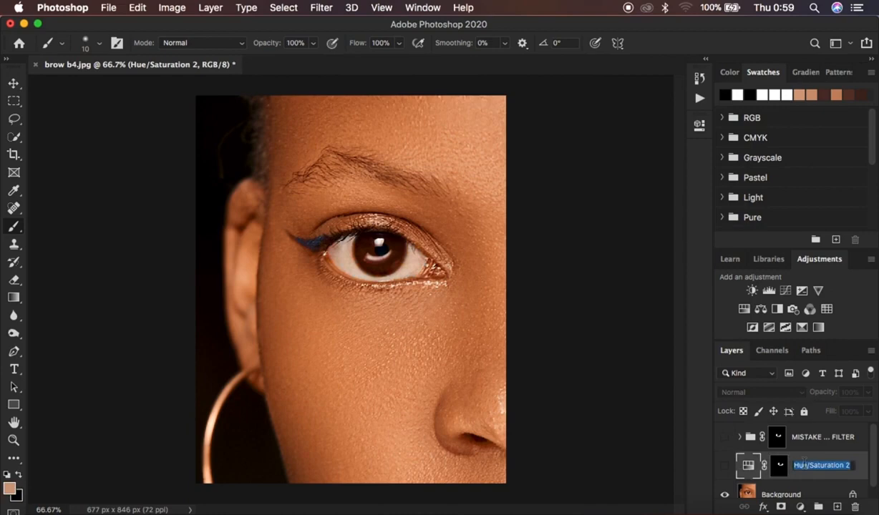
{"action": "type", "text": "right"}
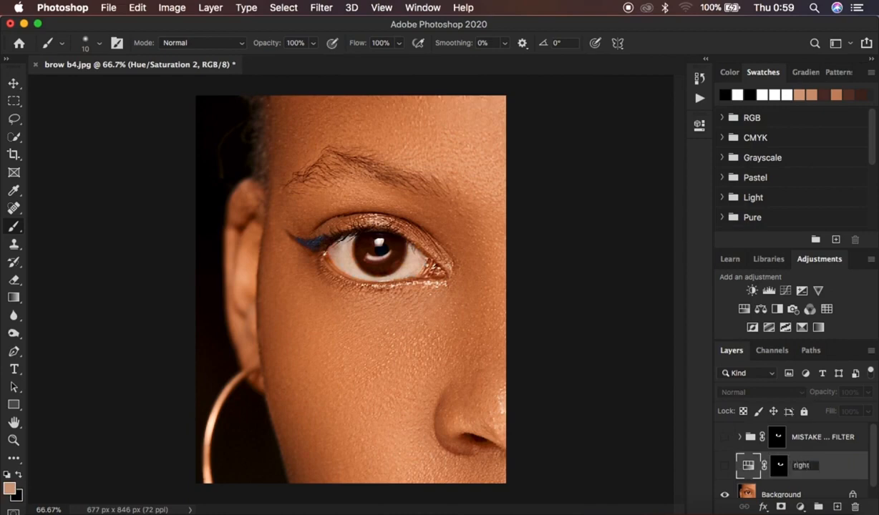
{"action": "key", "text": "Return"}
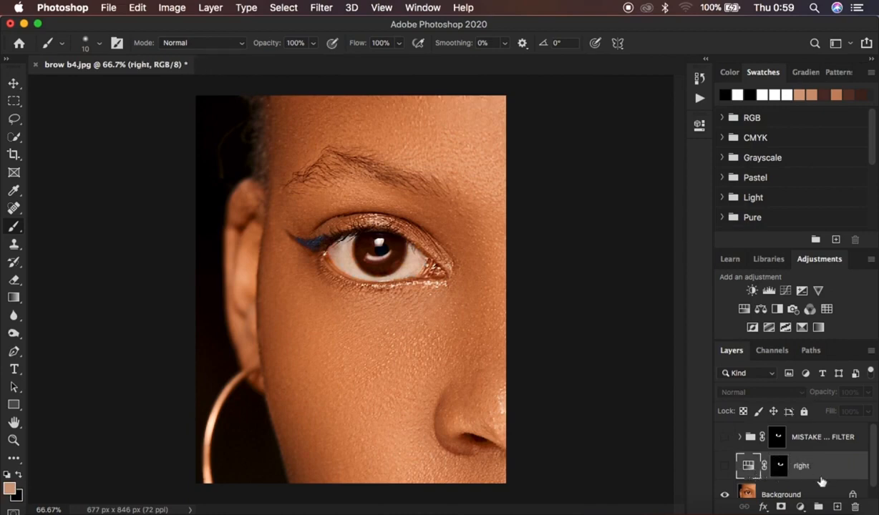
Step: Add a Vibrance adjustment directly above the Background with vibrance -2 and saturation -71, and invert its mask to black
{"action": "scroll", "coordinate": [816, 474], "scroll_direction": "down", "scroll_amount": 1}
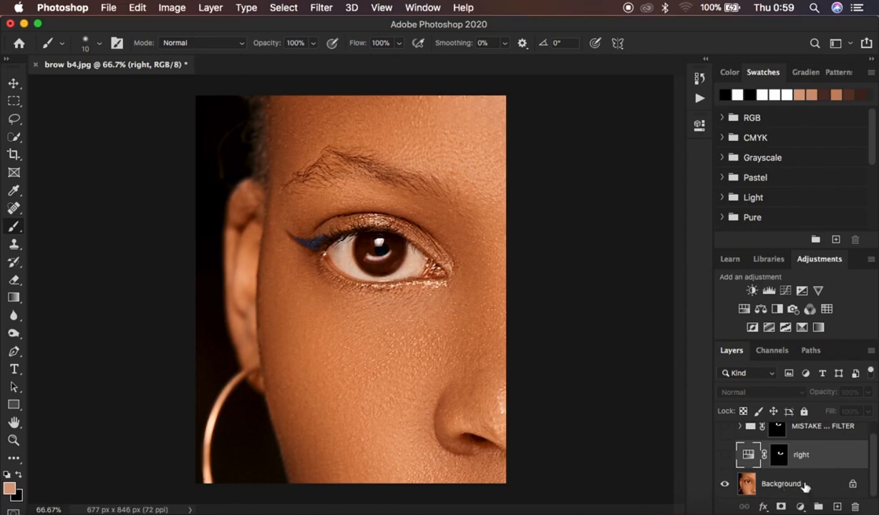
{"action": "left_click", "coordinate": [805, 487]}
{"action": "left_click", "coordinate": [800, 506]}
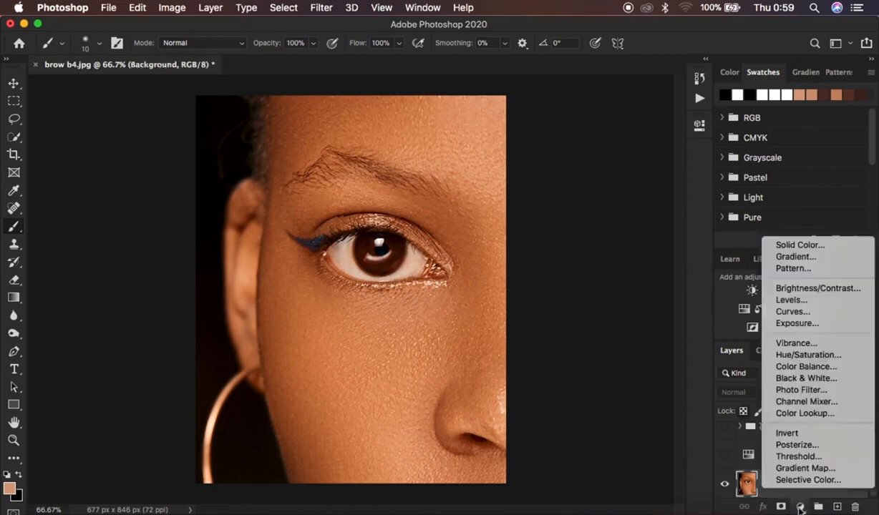
{"action": "left_click", "coordinate": [798, 343]}
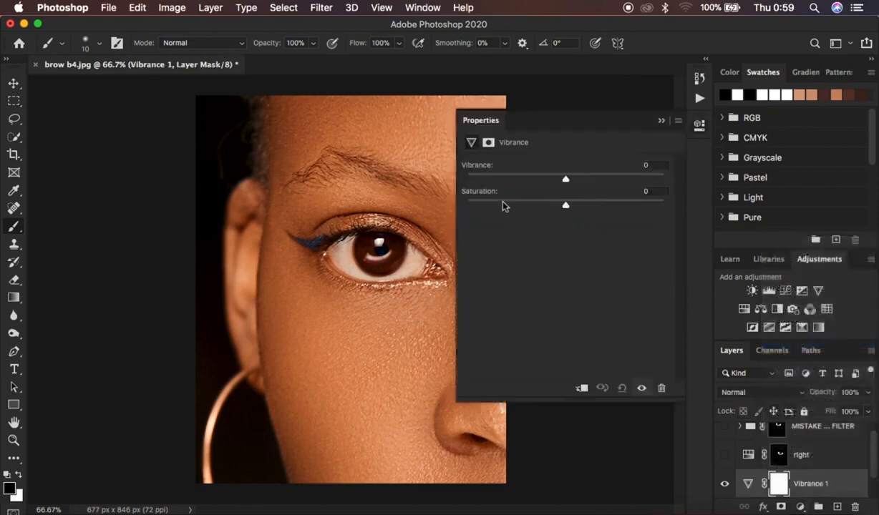
{"action": "left_click_drag", "start_coordinate": [503, 205], "coordinate": [498, 206]}
{"action": "left_click_drag", "start_coordinate": [497, 205], "coordinate": [495, 205]}
{"action": "left_click", "coordinate": [565, 180]}
{"action": "left_click_drag", "start_coordinate": [566, 180], "coordinate": [563, 179]}
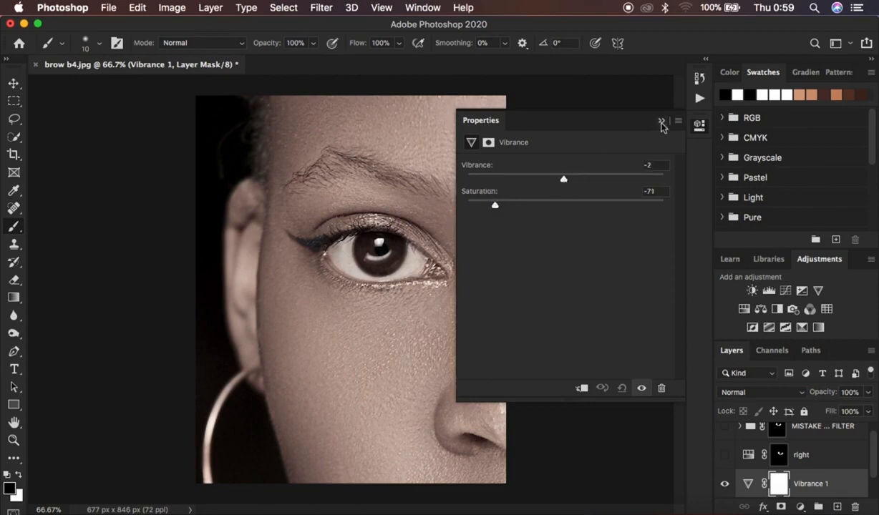
{"action": "left_click", "coordinate": [661, 121]}
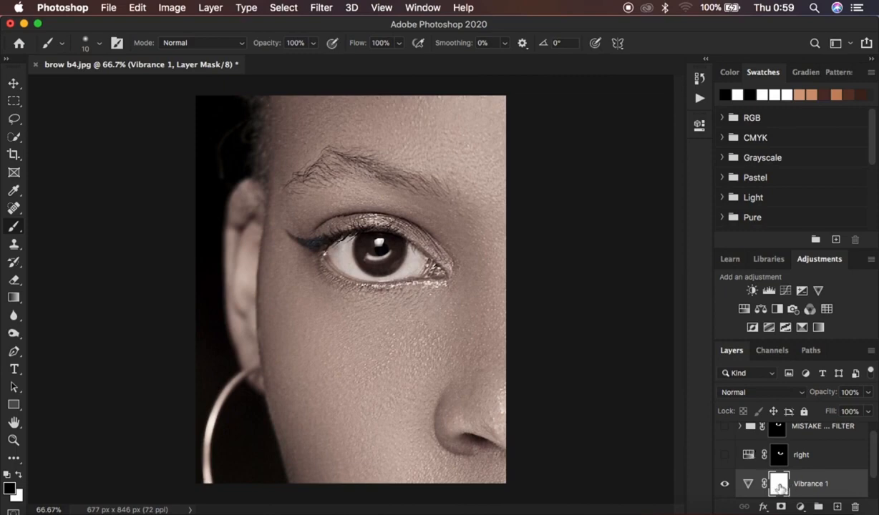
{"action": "key", "text": "super+i"}
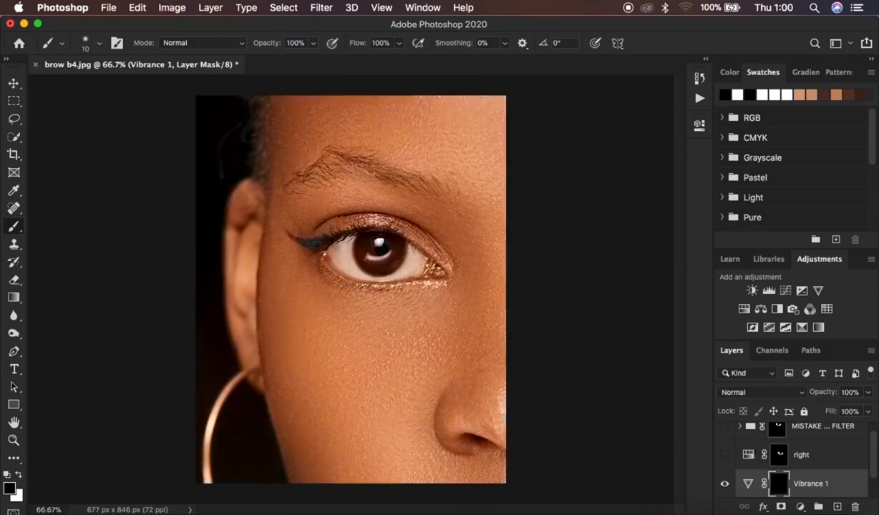
Step: Paint white on the Vibrance mask over the white of the eye with a 20 px brush, and paint black along the iris edge
{"action": "left_click", "coordinate": [19, 474]}
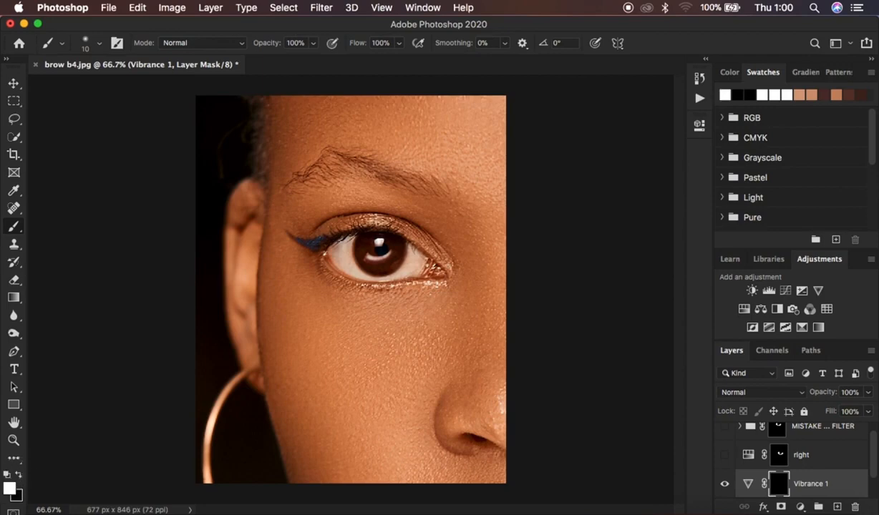
{"action": "scroll", "coordinate": [335, 274], "scroll_direction": "up", "scroll_amount": 3}
{"action": "key", "text": "bracketright"}
{"action": "key", "text": "bracketright"}
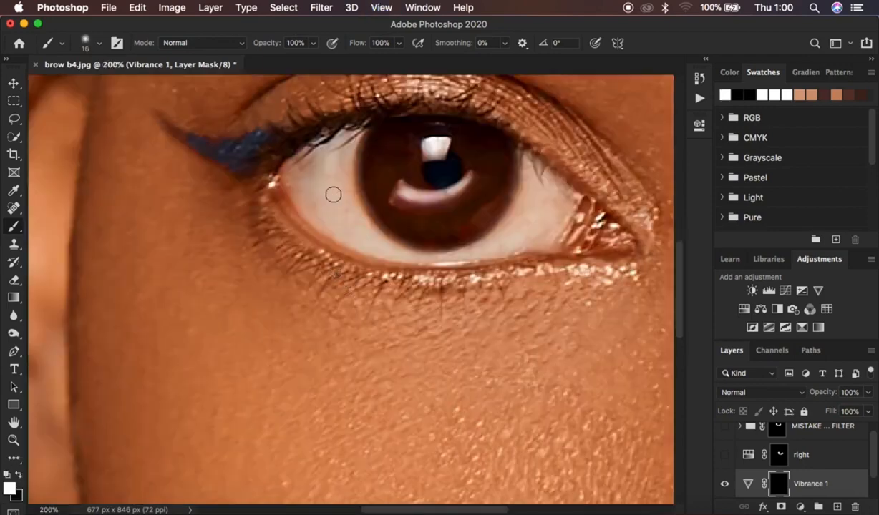
{"action": "mouse_move", "coordinate": [327, 154]}
{"action": "left_mouse_down"}
{"action": "mouse_move", "coordinate": [335, 175]}
{"action": "mouse_move", "coordinate": [308, 180]}
{"action": "mouse_move", "coordinate": [348, 140]}
{"action": "mouse_move", "coordinate": [348, 217]}
{"action": "mouse_move", "coordinate": [326, 163]}
{"action": "mouse_move", "coordinate": [304, 173]}
{"action": "mouse_move", "coordinate": [342, 208]}
{"action": "left_mouse_up"}
{"action": "key", "text": "bracketleft"}
{"action": "key", "text": "bracketleft"}
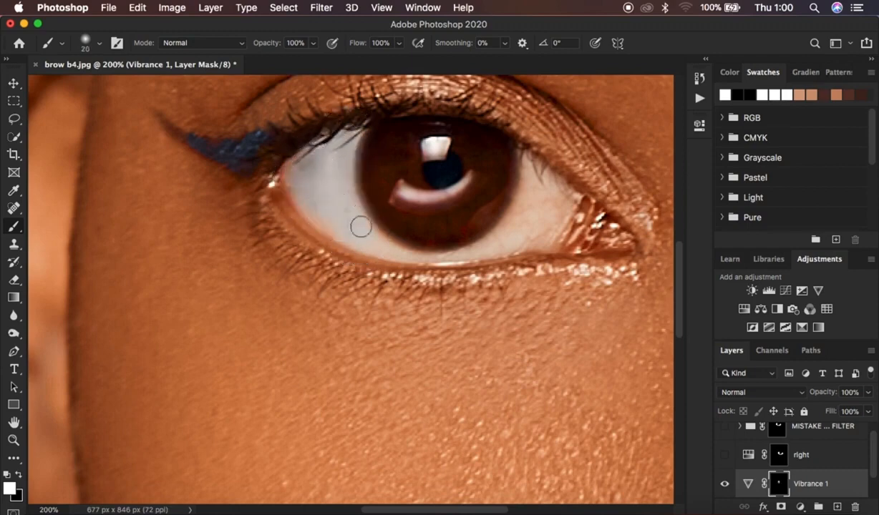
{"action": "mouse_move", "coordinate": [381, 243]}
{"action": "left_mouse_down"}
{"action": "mouse_move", "coordinate": [373, 239]}
{"action": "mouse_move", "coordinate": [446, 250]}
{"action": "mouse_move", "coordinate": [522, 208]}
{"action": "mouse_move", "coordinate": [522, 172]}
{"action": "mouse_move", "coordinate": [542, 174]}
{"action": "mouse_move", "coordinate": [543, 223]}
{"action": "mouse_move", "coordinate": [495, 247]}
{"action": "mouse_move", "coordinate": [453, 253]}
{"action": "mouse_move", "coordinate": [529, 165]}
{"action": "mouse_move", "coordinate": [543, 172]}
{"action": "mouse_move", "coordinate": [548, 223]}
{"action": "mouse_move", "coordinate": [492, 250]}
{"action": "mouse_move", "coordinate": [431, 254]}
{"action": "mouse_move", "coordinate": [345, 228]}
{"action": "mouse_move", "coordinate": [350, 213]}
{"action": "mouse_move", "coordinate": [324, 218]}
{"action": "mouse_move", "coordinate": [306, 188]}
{"action": "mouse_move", "coordinate": [345, 136]}
{"action": "mouse_move", "coordinate": [342, 191]}
{"action": "mouse_move", "coordinate": [396, 215]}
{"action": "left_mouse_up"}
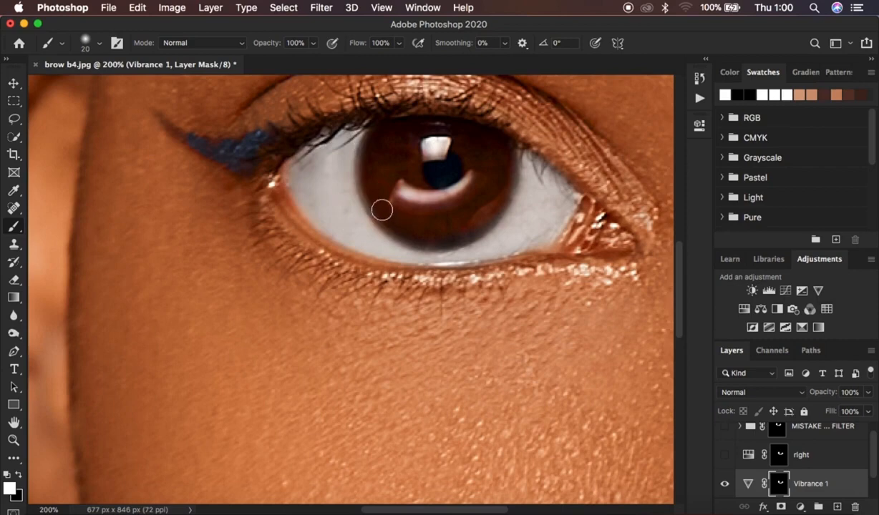
{"action": "key", "text": "x"}
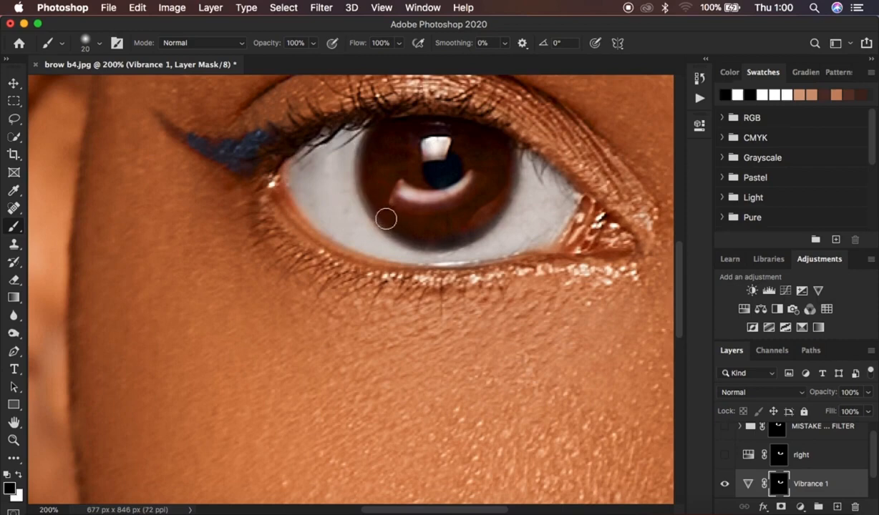
{"action": "mouse_move", "coordinate": [370, 210]}
{"action": "left_mouse_down"}
{"action": "mouse_move", "coordinate": [419, 237]}
{"action": "mouse_move", "coordinate": [472, 217]}
{"action": "mouse_move", "coordinate": [442, 238]}
{"action": "mouse_move", "coordinate": [472, 227]}
{"action": "mouse_move", "coordinate": [505, 186]}
{"action": "mouse_move", "coordinate": [506, 152]}
{"action": "mouse_move", "coordinate": [495, 202]}
{"action": "mouse_move", "coordinate": [470, 229]}
{"action": "mouse_move", "coordinate": [427, 242]}
{"action": "mouse_move", "coordinate": [384, 215]}
{"action": "mouse_move", "coordinate": [375, 149]}
{"action": "left_mouse_up"}
Step: Toggle the Vibrance layer's visibility to compare the whole portrait before and after the correction
{"action": "key", "text": "ctrl+minus"}
{"action": "key", "text": "ctrl+minus"}
{"action": "key", "text": "ctrl+minus"}
{"action": "key", "text": "ctrl+minus"}
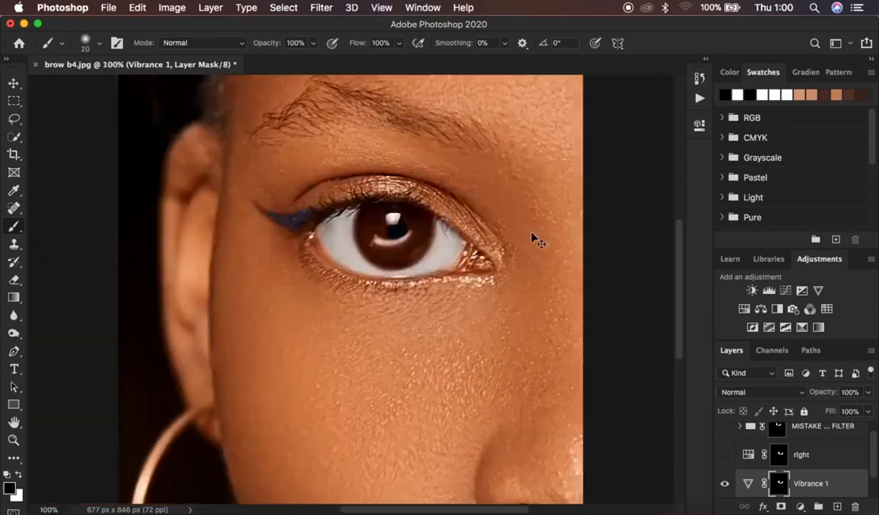
{"action": "key", "text": "ctrl+plus"}
{"action": "key", "text": "ctrl+plus"}
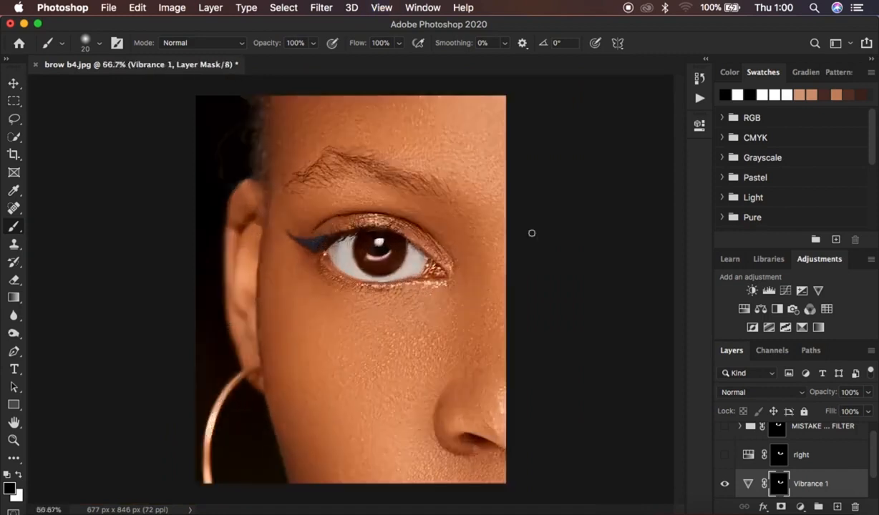
{"action": "left_click", "coordinate": [724, 483]}
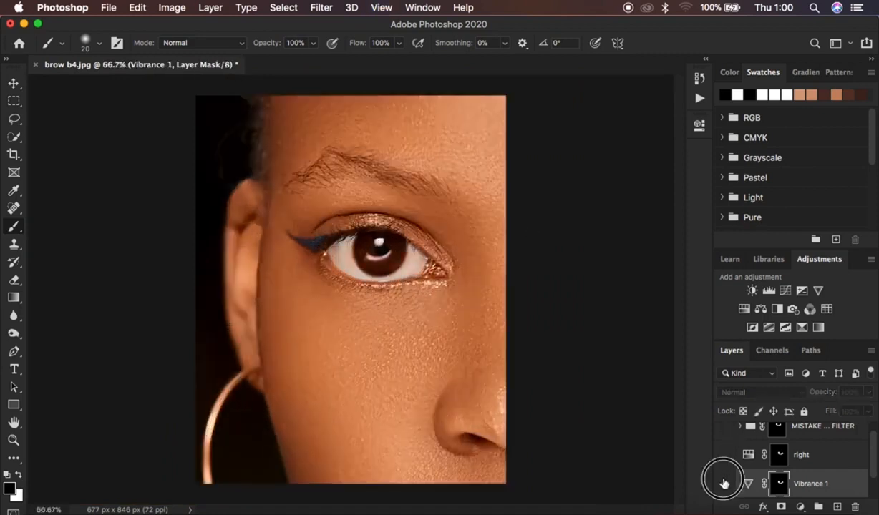
{"action": "left_click", "coordinate": [725, 483]}
{"action": "left_click", "coordinate": [724, 483]}
{"action": "left_click", "coordinate": [724, 483]}
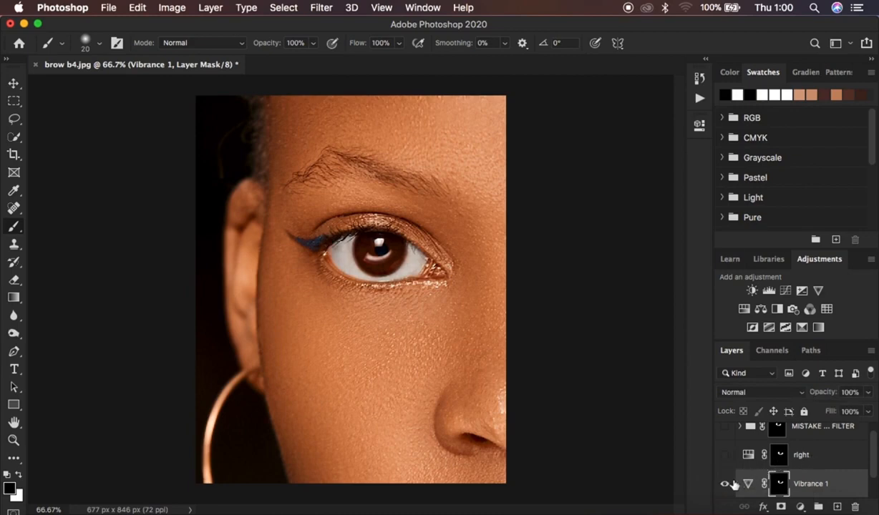
Step: Hide the Vibrance layer and briefly show the layer named right to compare the two corrections
{"action": "left_click", "coordinate": [724, 483]}
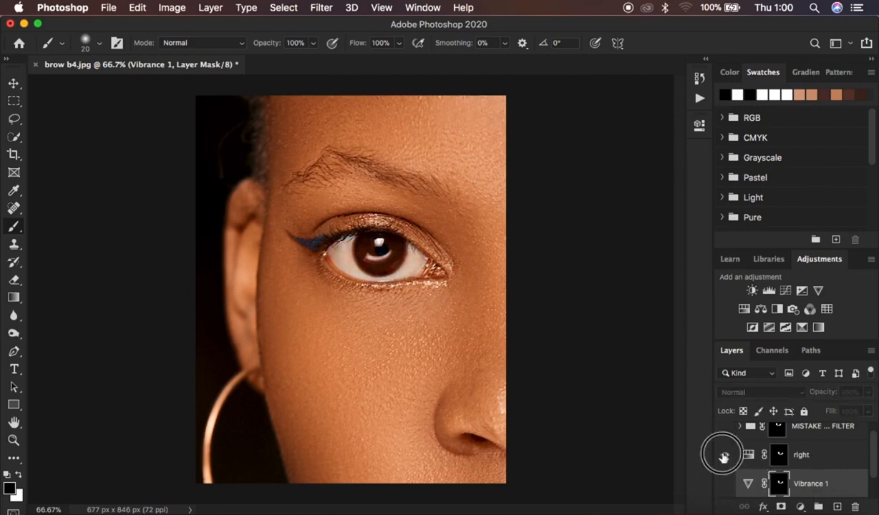
{"action": "left_click", "coordinate": [723, 455]}
{"action": "scroll", "coordinate": [830, 463], "scroll_direction": "up", "scroll_amount": 1}
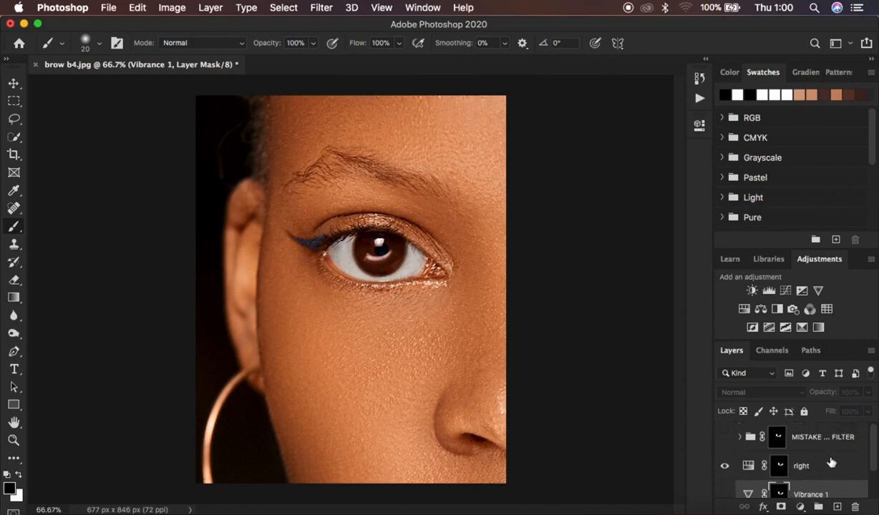
{"action": "left_click", "coordinate": [725, 468]}
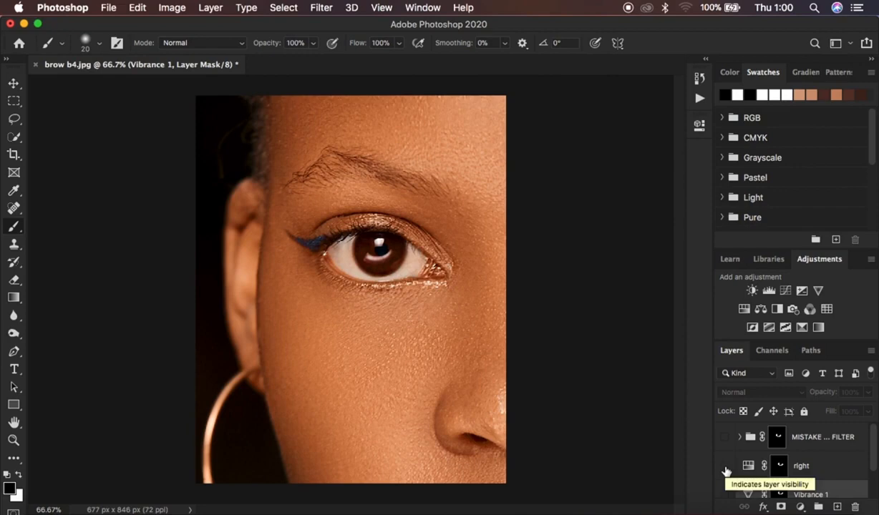
Step: Show and hide the MISTAKE PHOTO FILTER group repeatedly to examine its effect on the eye once more
{"action": "left_click", "coordinate": [724, 438]}
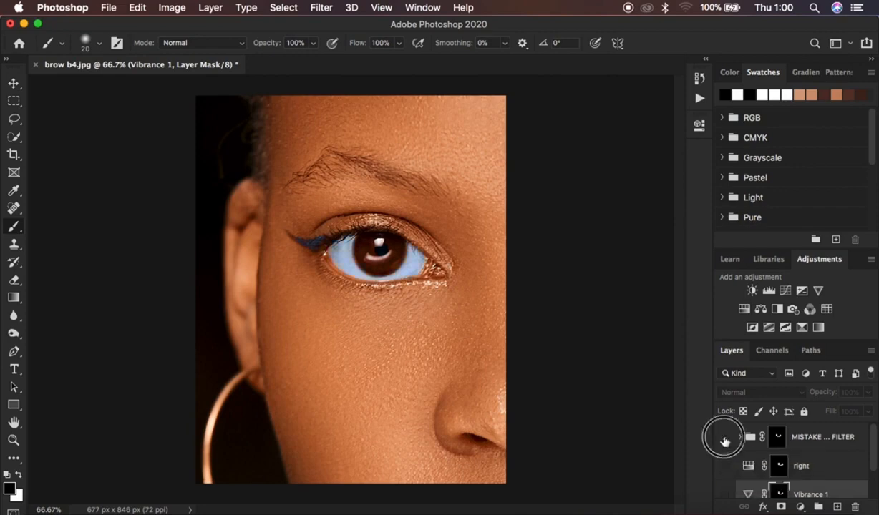
{"action": "left_click", "coordinate": [724, 438]}
{"action": "left_click", "coordinate": [724, 437]}
{"action": "left_click", "coordinate": [724, 438]}
{"action": "left_click", "coordinate": [724, 438]}
{"action": "left_click", "coordinate": [724, 438]}
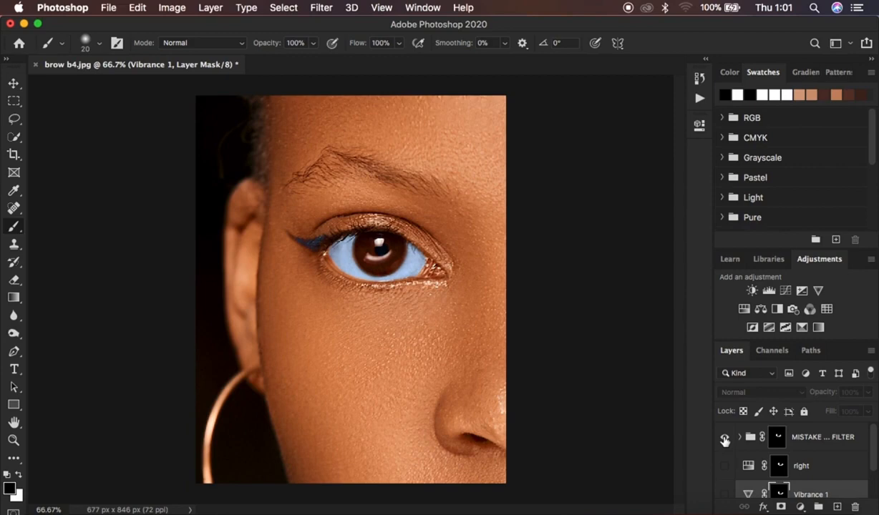
{"action": "left_click", "coordinate": [724, 438]}
Step: Briefly show the layer named right, hide it again, and make the Vibrance layer visible
{"action": "left_click", "coordinate": [724, 465]}
{"action": "left_click", "coordinate": [724, 466]}
{"action": "left_click", "coordinate": [726, 494]}
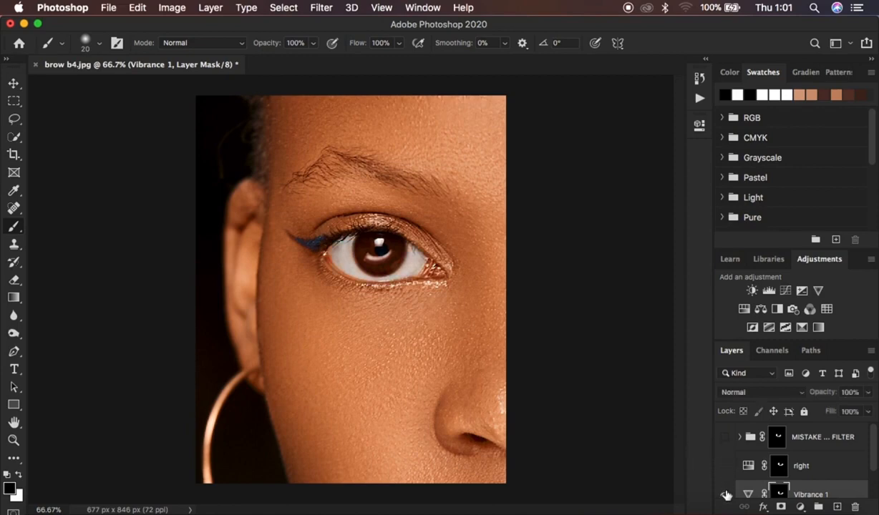